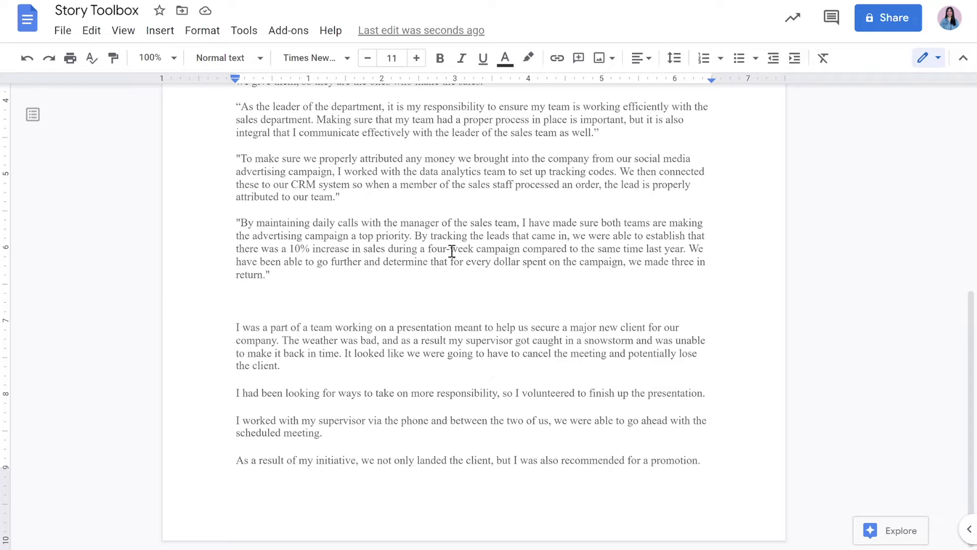
# Step: Copy all story text from the Story Toolbox document and paste it into RemNote's Job Application document
pyautogui.scroll(7, 452, 250)
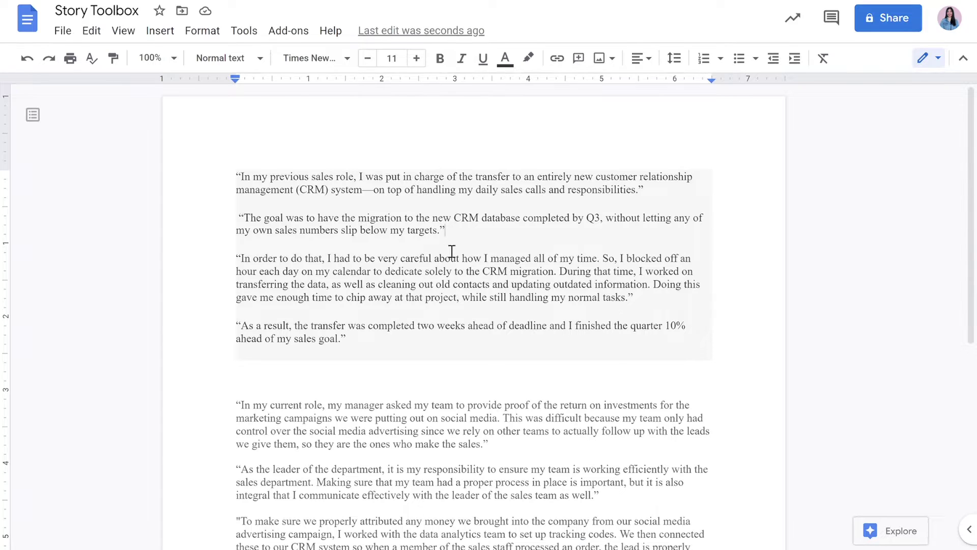
pyautogui.hotkey('ctrl', 'a')
pyautogui.hotkey('ctrl', 'c')
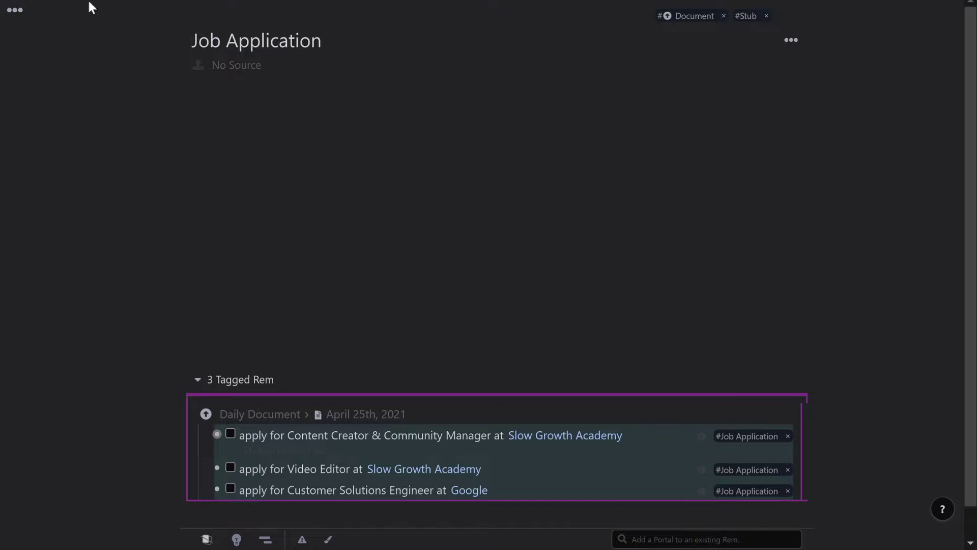
pyautogui.click(245, 116)
pyautogui.hotkey('ctrl', 'v')
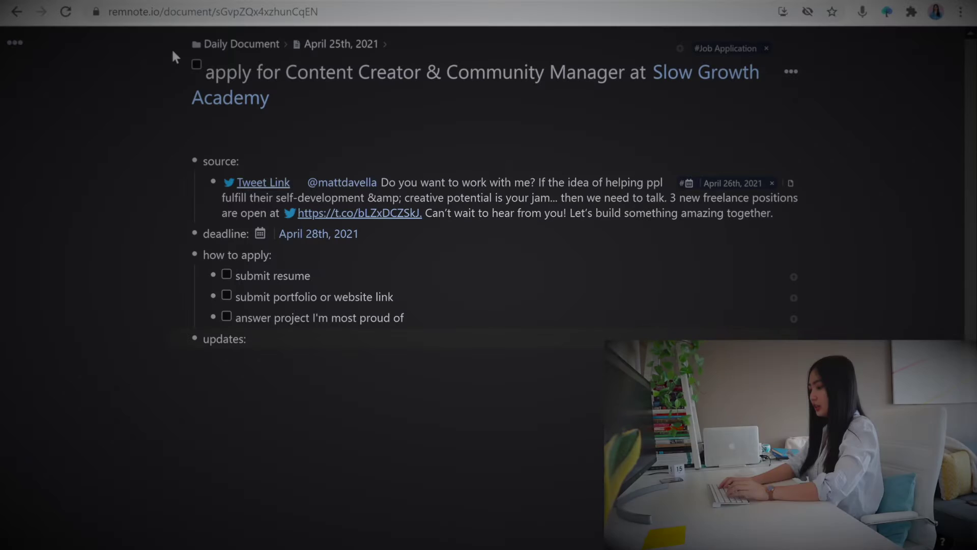
# Step: Add a nested entry beginning "invited for an in" under updates in the Content Creator & Community Manager application
pyautogui.press('Return')
pyautogui.press('Tab')
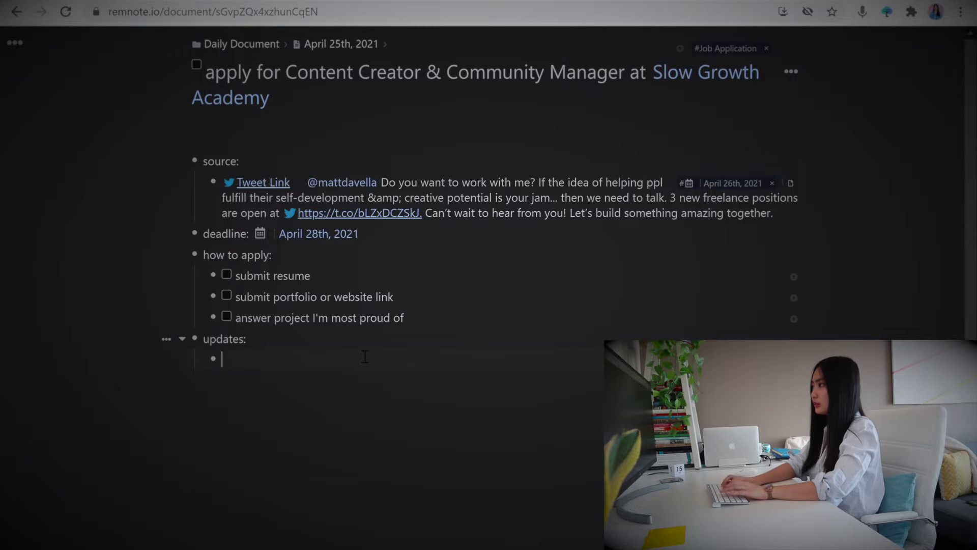
pyautogui.write('invited for an in')
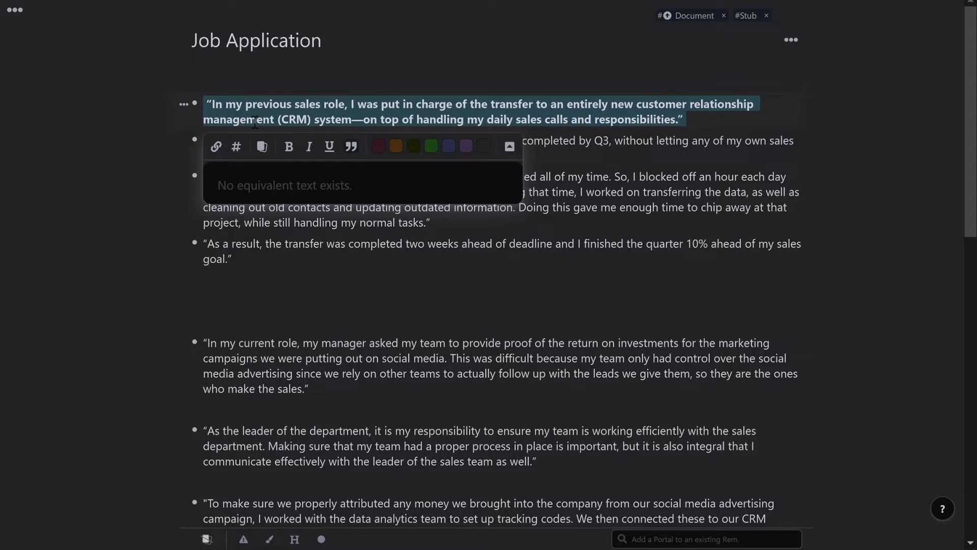
# Step: Remove the bold formatting from the first pasted paragraph about the previous sales role
pyautogui.hotkey('ctrl', 'b')
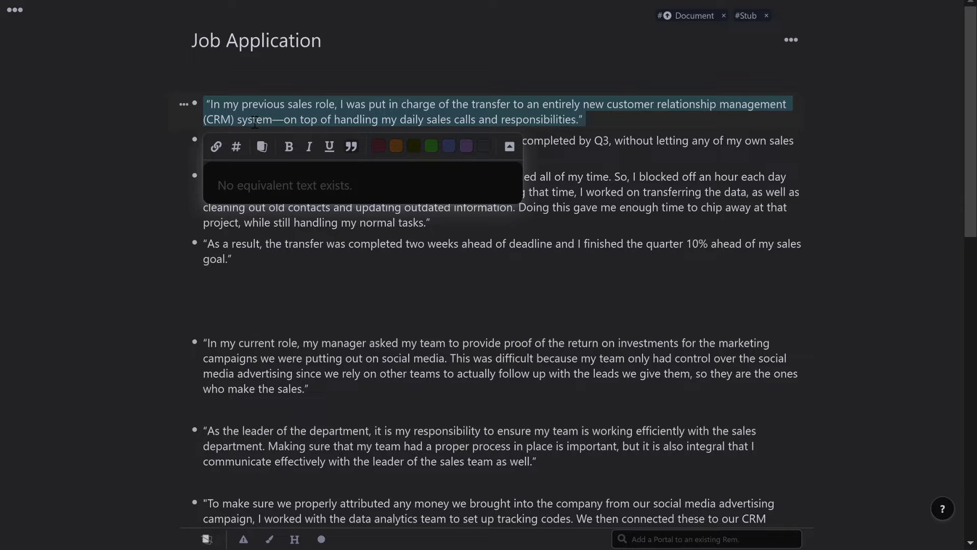
pyautogui.click(644, 191)
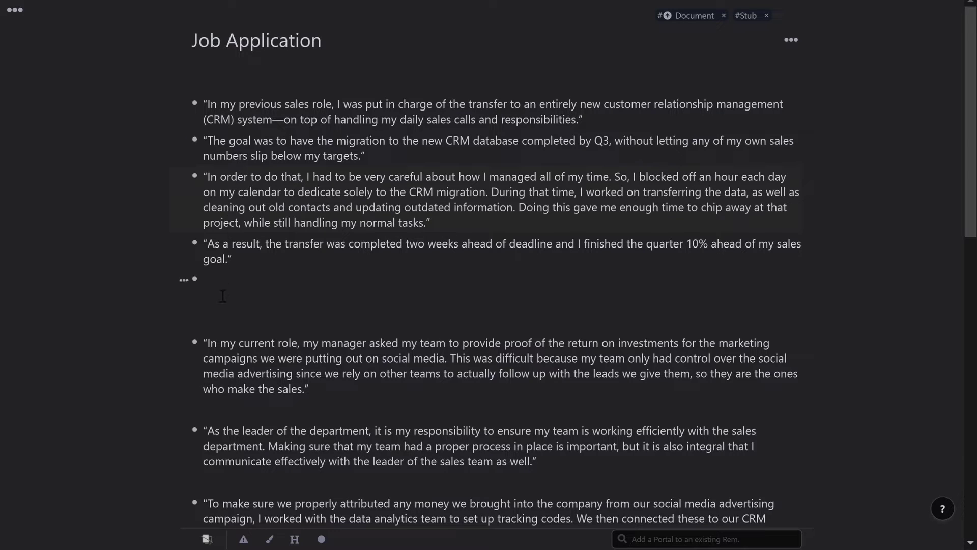
# Step: Add a "Story #1" bullet above the pasted text, nest the first four paragraphs under it and collapse it
pyautogui.click(211, 93)
pyautogui.write('S')
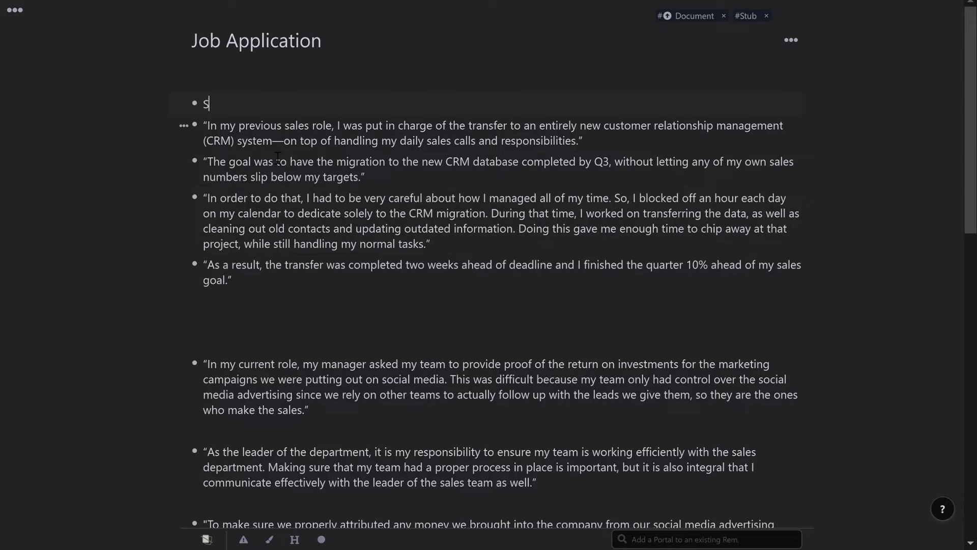
pyautogui.moveTo(272, 272); pyautogui.dragTo(190, 109)
pyautogui.press('Tab')
pyautogui.click(190, 107)
# Step: Add a "Story #2" bullet, nest the four marketing-campaign paragraphs under it without blank lines, and collapse it
pyautogui.click(228, 182)
pyautogui.write('Story #2')
pyautogui.scroll(-1, 422, 371)
pyautogui.moveTo(422, 371); pyautogui.dragTo(256, 187)
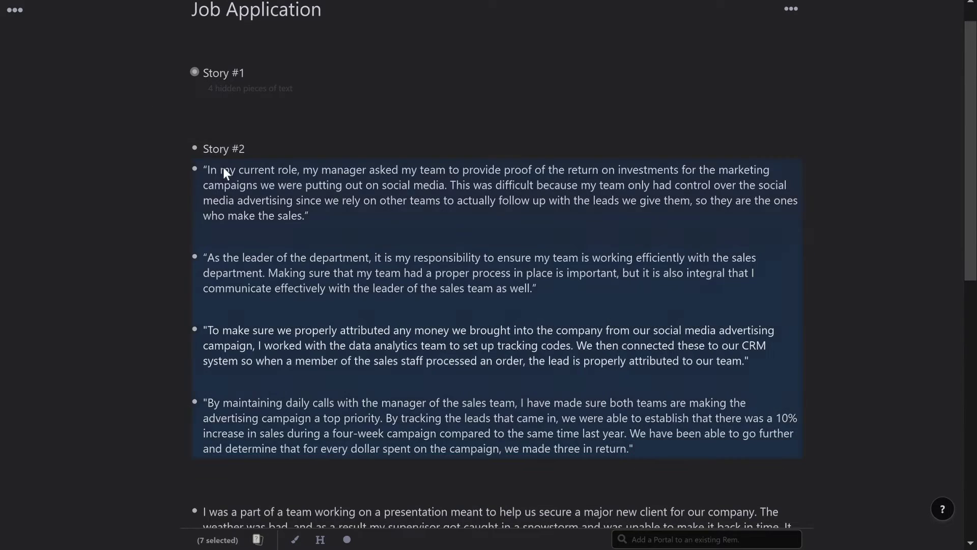
pyautogui.press('Tab')
pyautogui.click(260, 290)
pyautogui.press('BackSpace')
pyautogui.click(258, 342)
pyautogui.press('BackSpace')
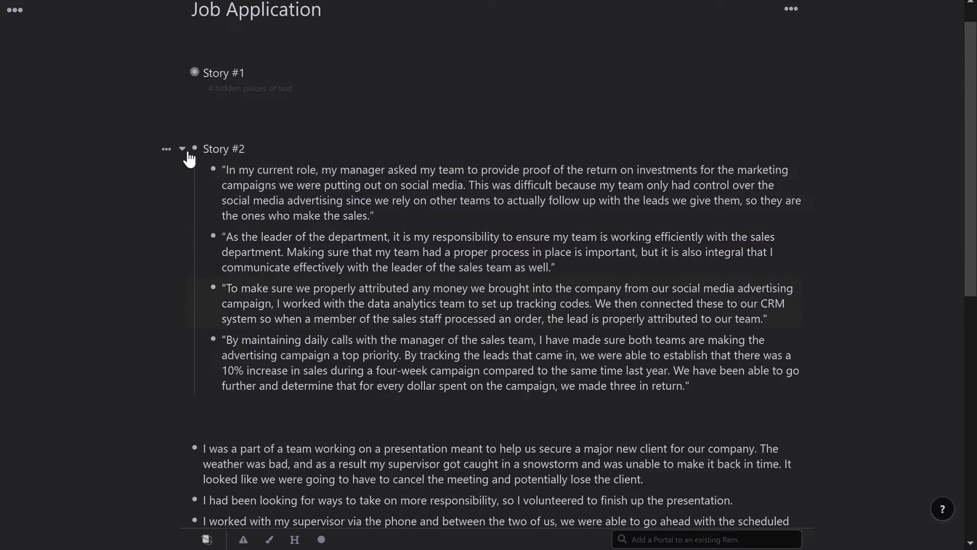
pyautogui.click(185, 151)
# Step: Nest the four client-presentation paragraphs under a collapsed "Story #3" bullet and remove the blank lines between the story headings
pyautogui.click(213, 132)
pyautogui.press('BackSpace')
pyautogui.press('BackSpace')
pyautogui.moveTo(754, 293); pyautogui.dragTo(194, 166)
pyautogui.press('Tab')
pyautogui.click(187, 161)
pyautogui.click(204, 138)
pyautogui.press('BackSpace')
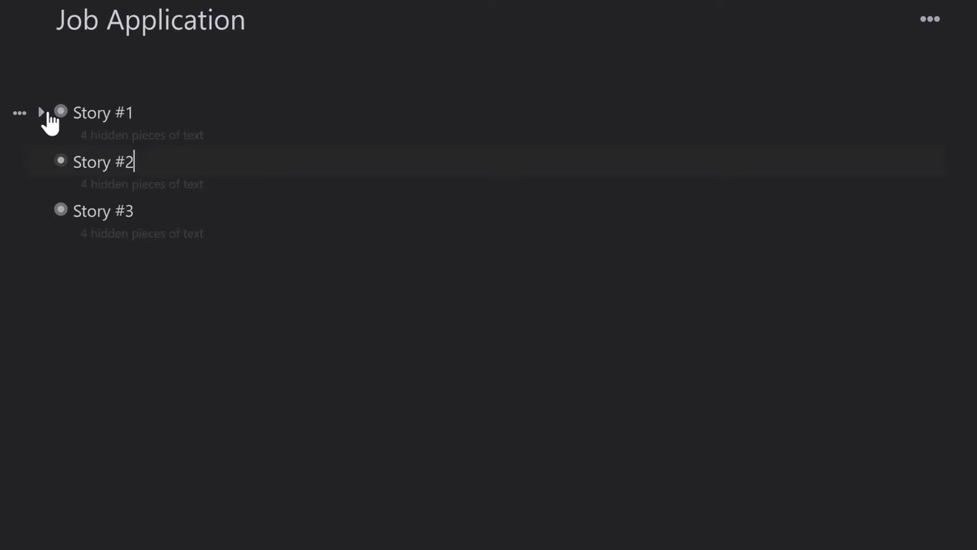
# Step: Expand Story #1 and tag it with the existing Time Management and Organizational tags
pyautogui.click(43, 112)
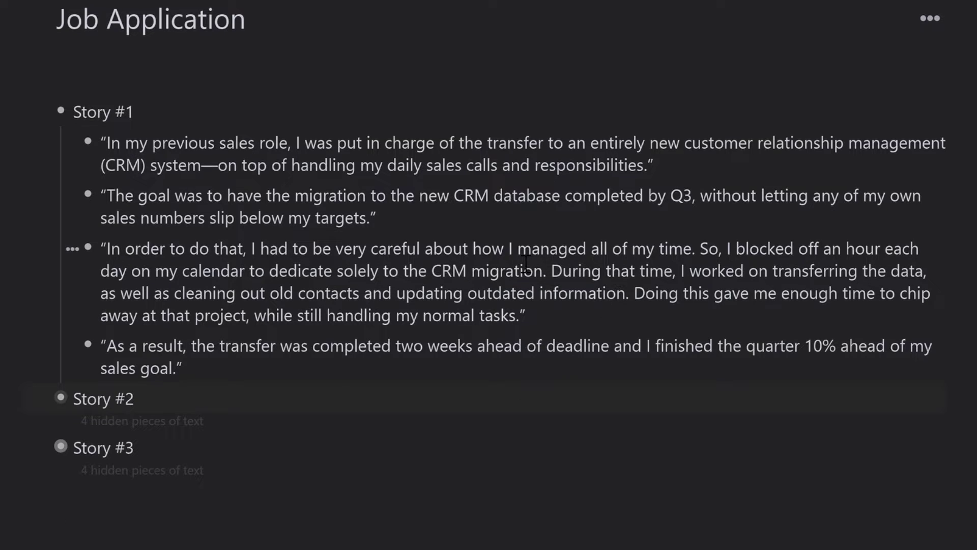
pyautogui.moveTo(472, 249); pyautogui.dragTo(698, 257)
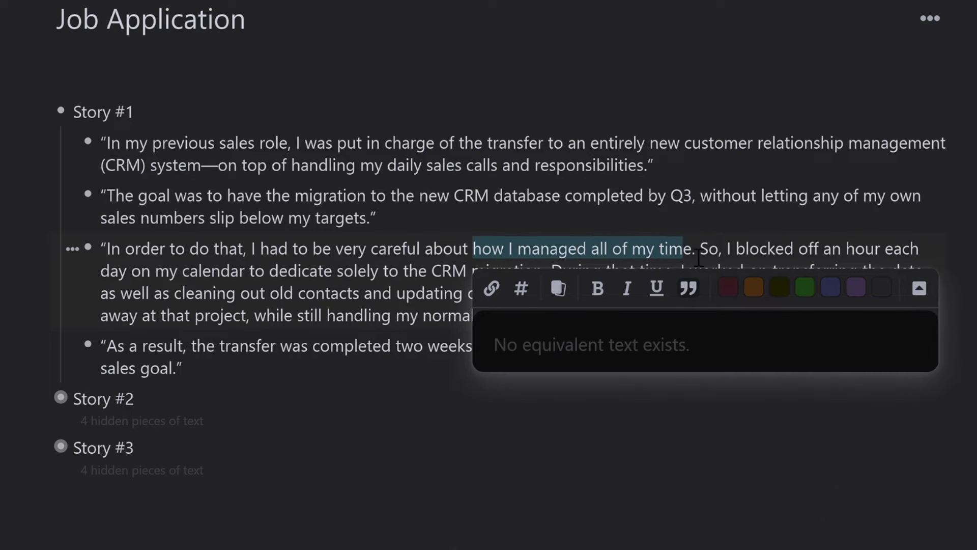
pyautogui.click(417, 261)
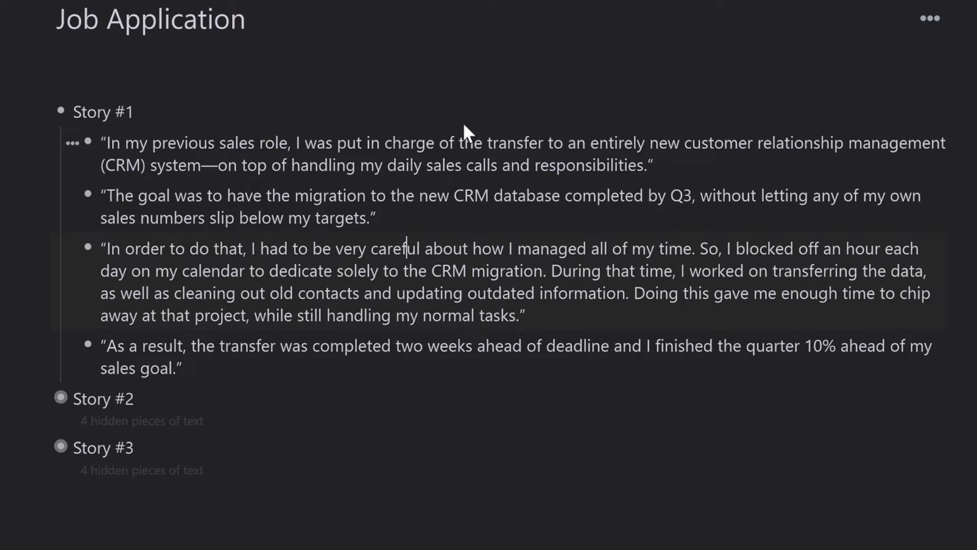
pyautogui.write('#1 #Time')
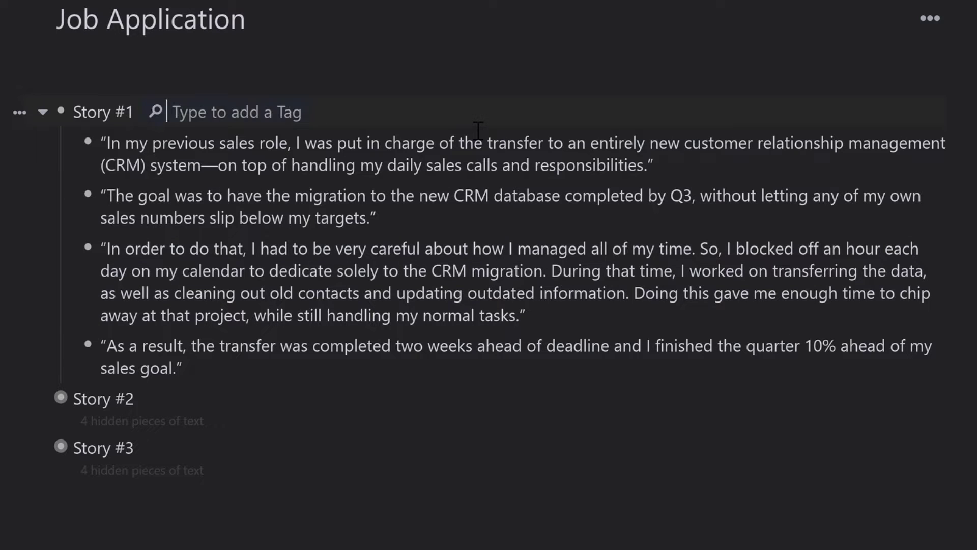
pyautogui.write(' M')
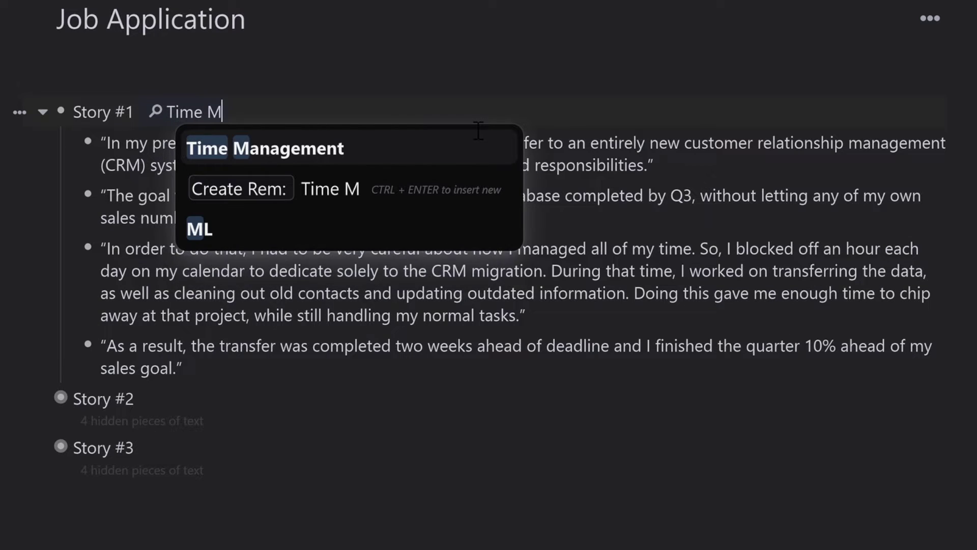
pyautogui.press('Return')
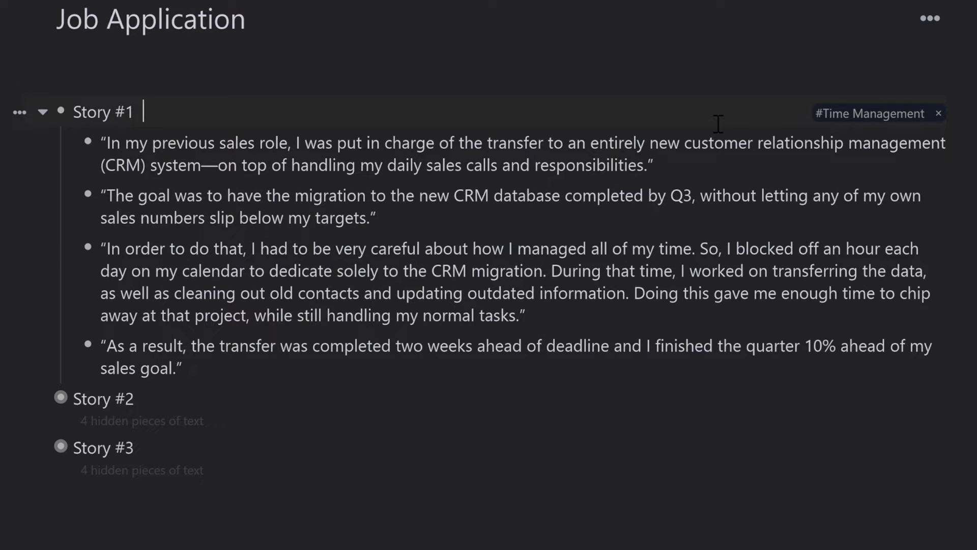
pyautogui.write('##Organi')
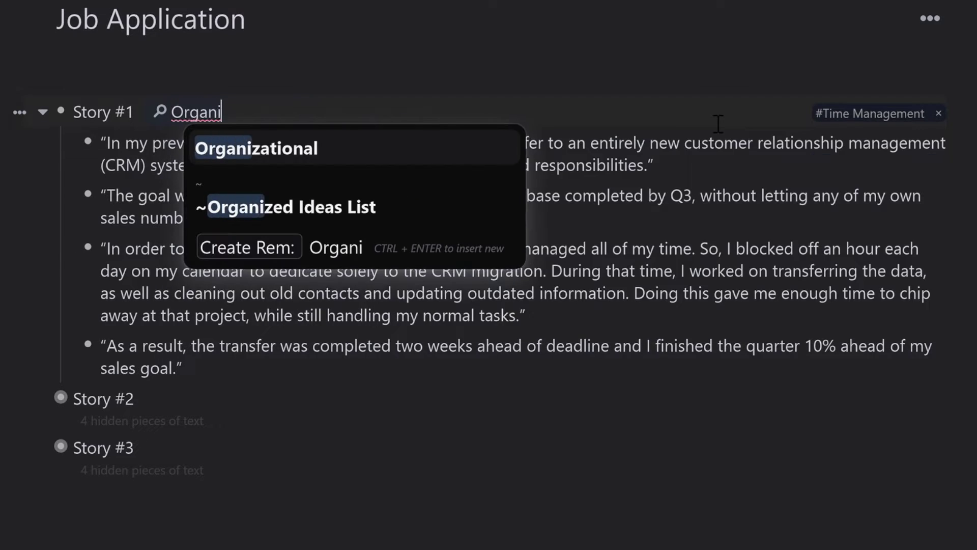
pyautogui.press('Return')
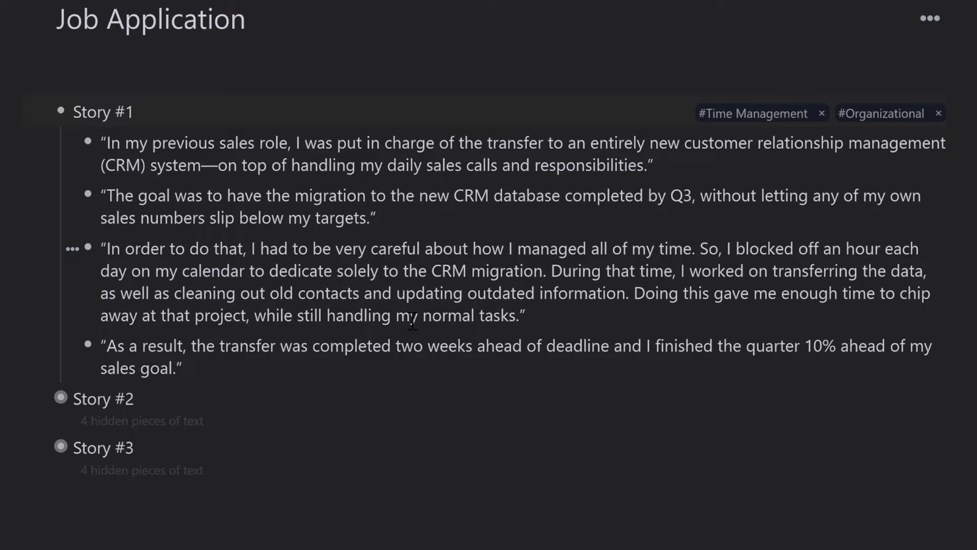
# Step: Expand Story #2 and tag it with Teamwork, based on the paragraph about working with the data analytics team
pyautogui.click(6, 289)
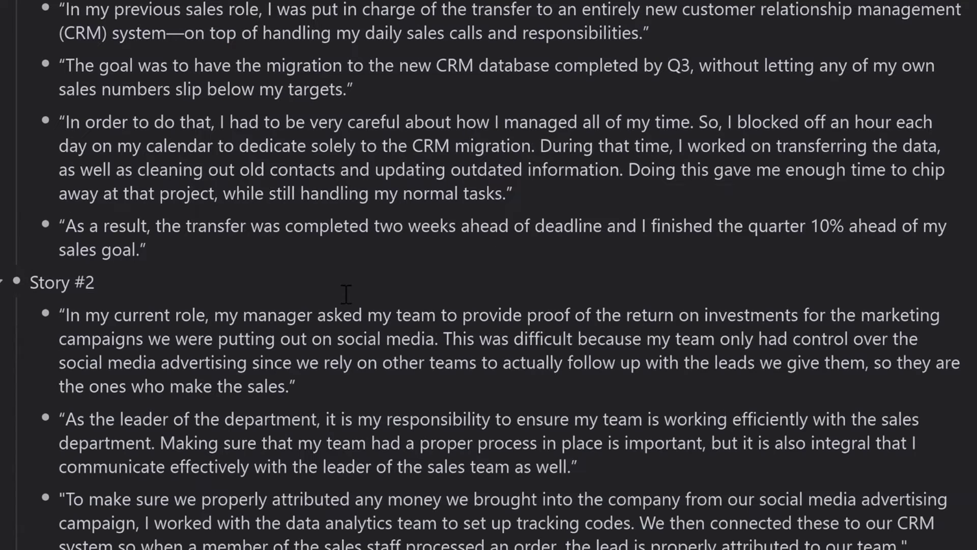
pyautogui.scroll(-4, 346, 294)
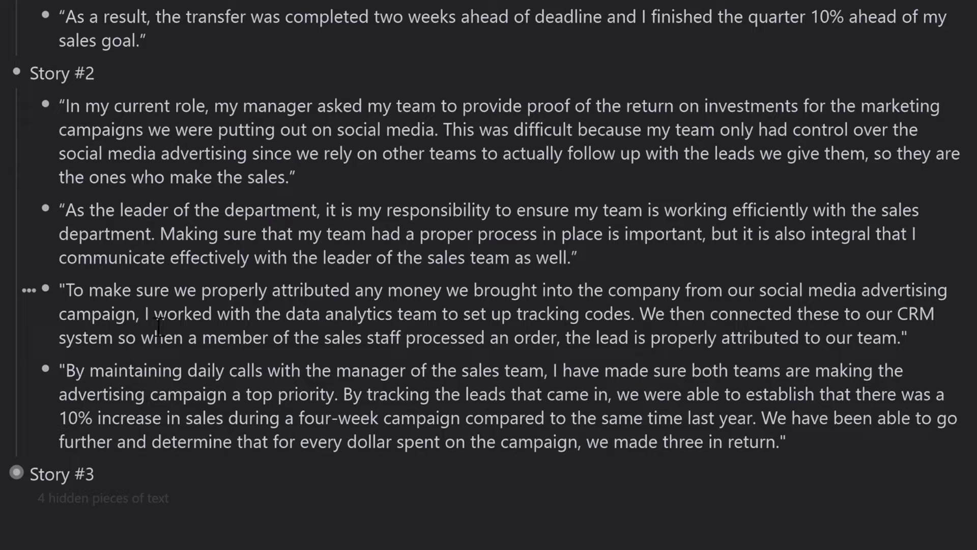
pyautogui.moveTo(155, 314); pyautogui.dragTo(325, 314)
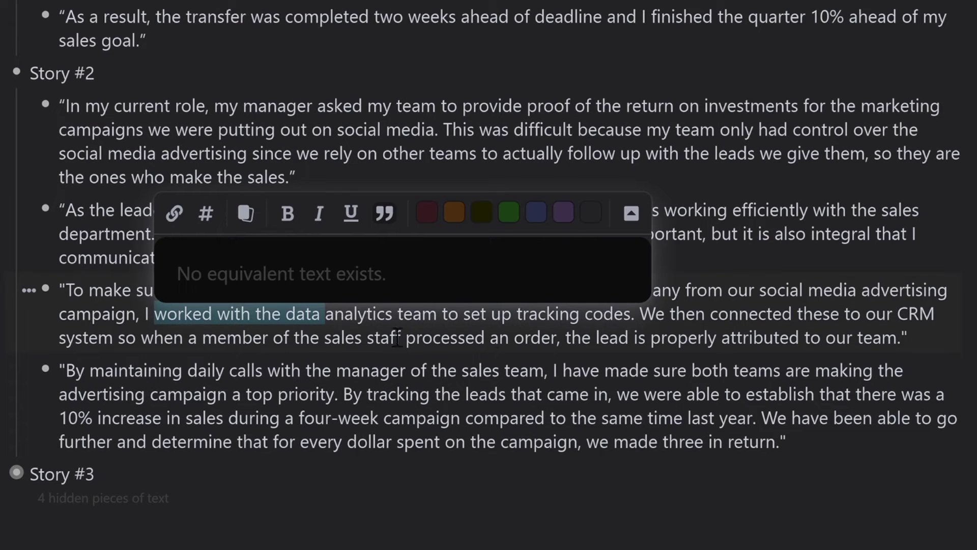
pyautogui.click(398, 337)
pyautogui.click(528, 88)
pyautogui.write('##Team')
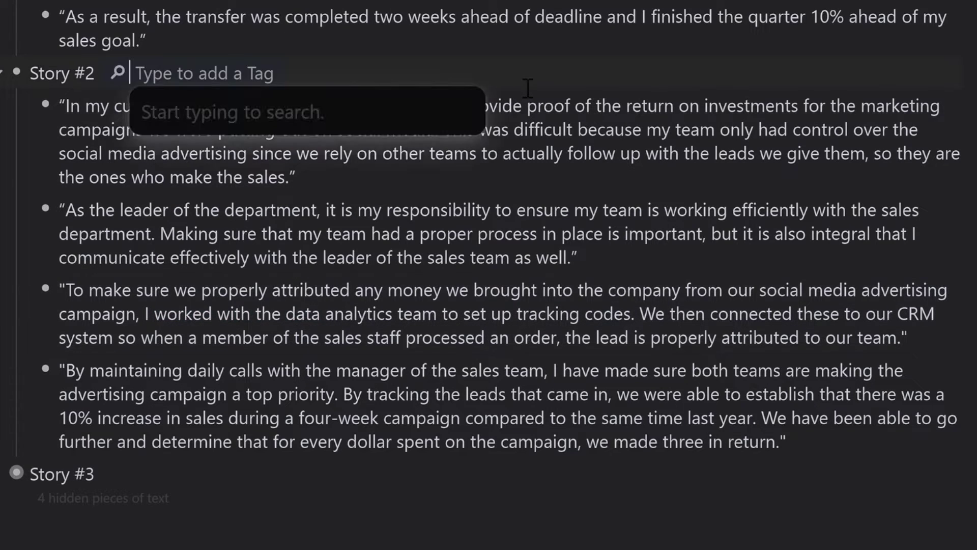
pyautogui.press('Return')
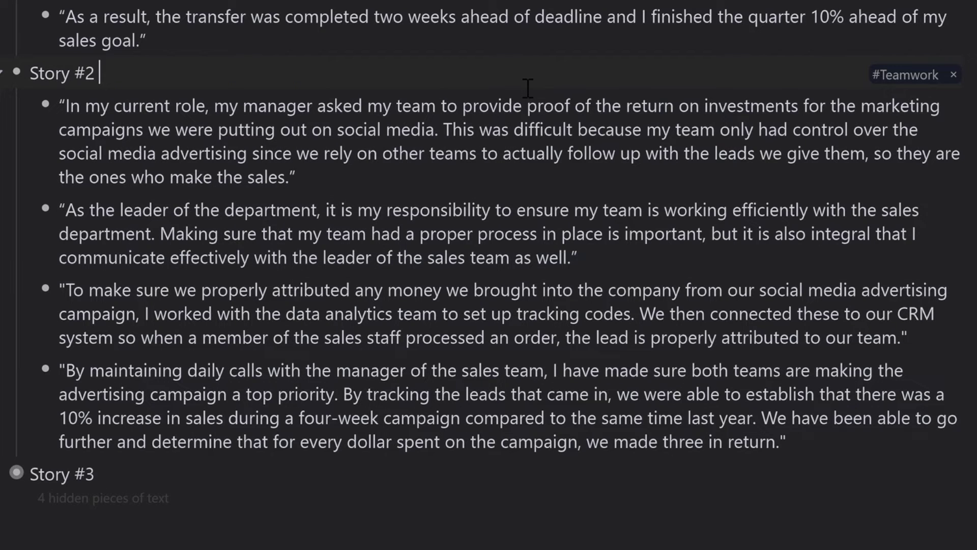
# Step: Expand Story #3 and tag it with Teamwork
pyautogui.click(7, 476)
pyautogui.scroll(-5, 421, 355)
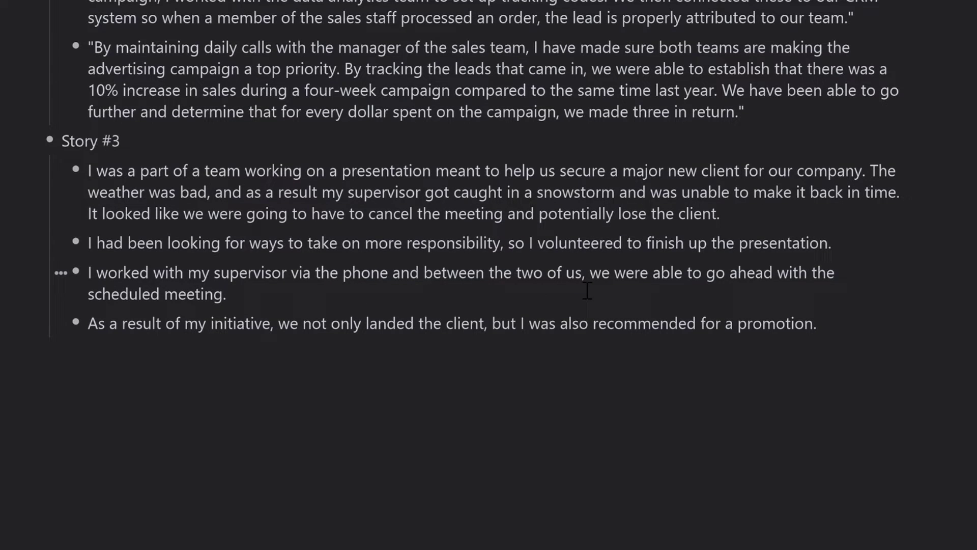
pyautogui.click(507, 147)
pyautogui.write('#3 ')
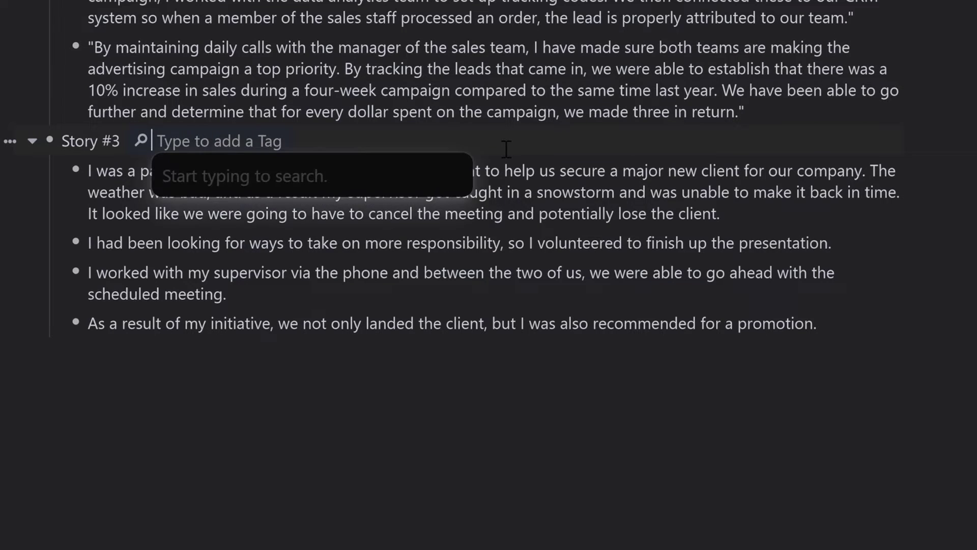
pyautogui.write('Teamwork')
pyautogui.press('Return')
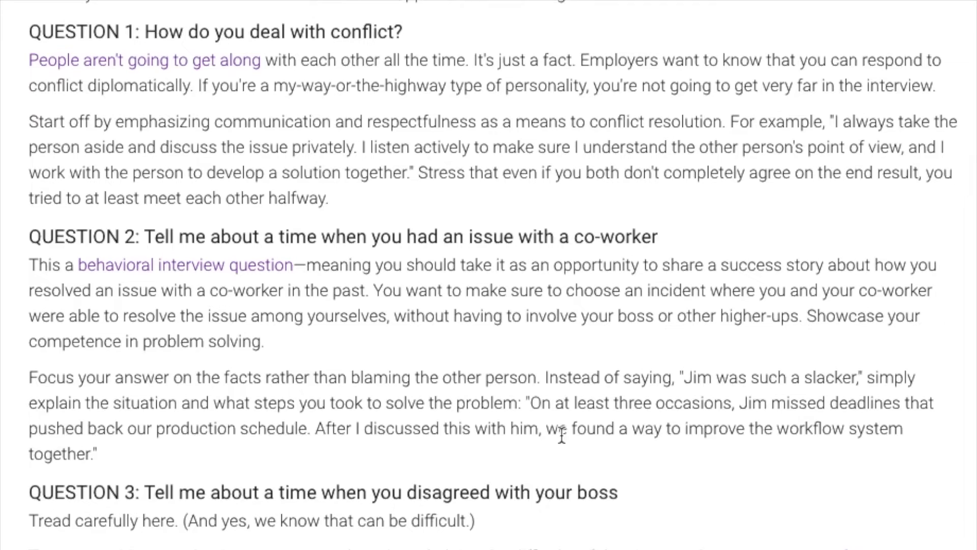
# Step: Read through the web articles on conflict and teamwork interview questions and their sample answers
pyautogui.scroll(-7, 561, 436)
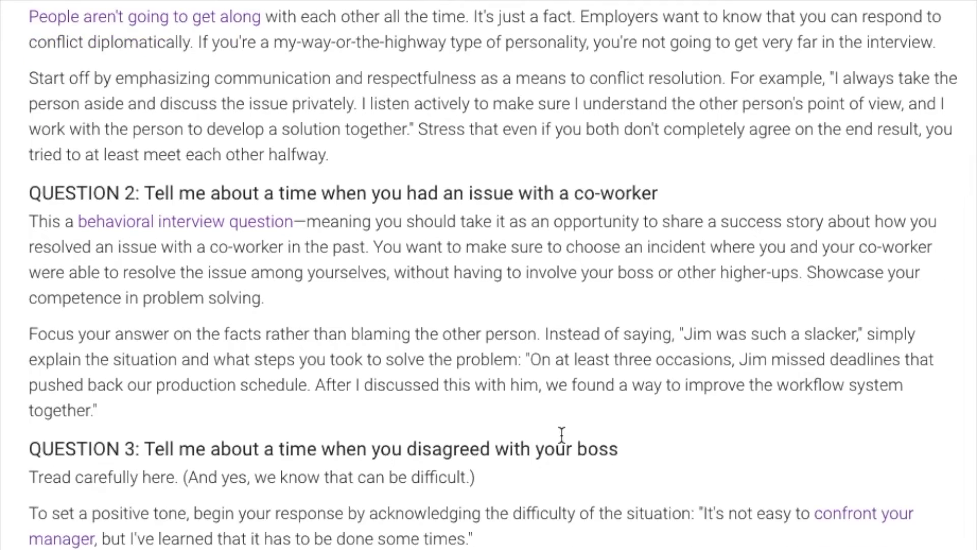
pyautogui.scroll(-7, 561, 435)
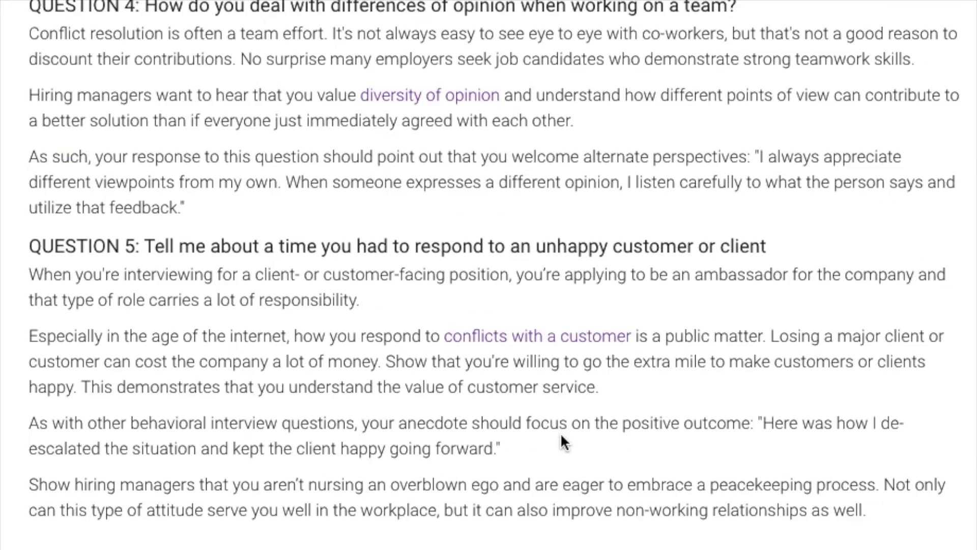
pyautogui.scroll(5, 561, 436)
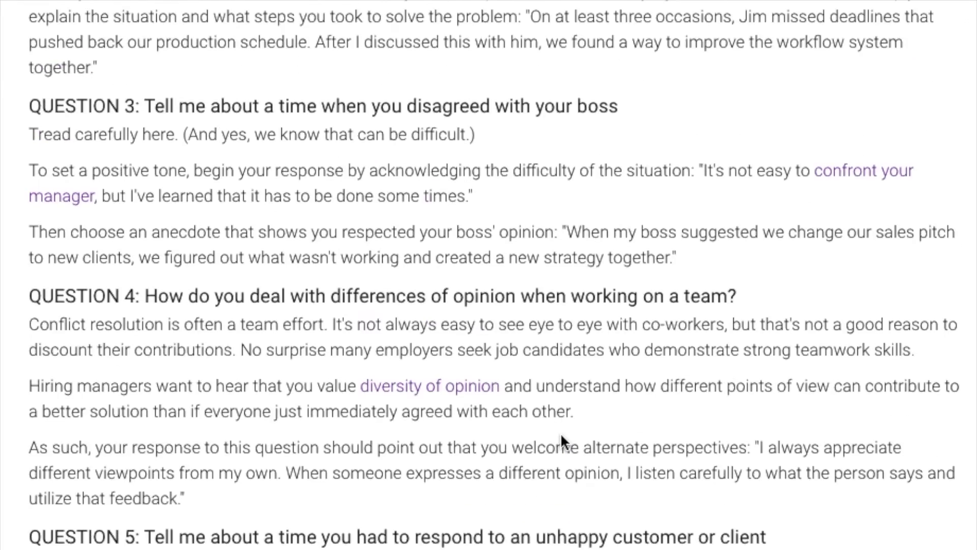
pyautogui.scroll(5, 561, 432)
pyautogui.scroll(1, 560, 432)
pyautogui.scroll(2, 560, 433)
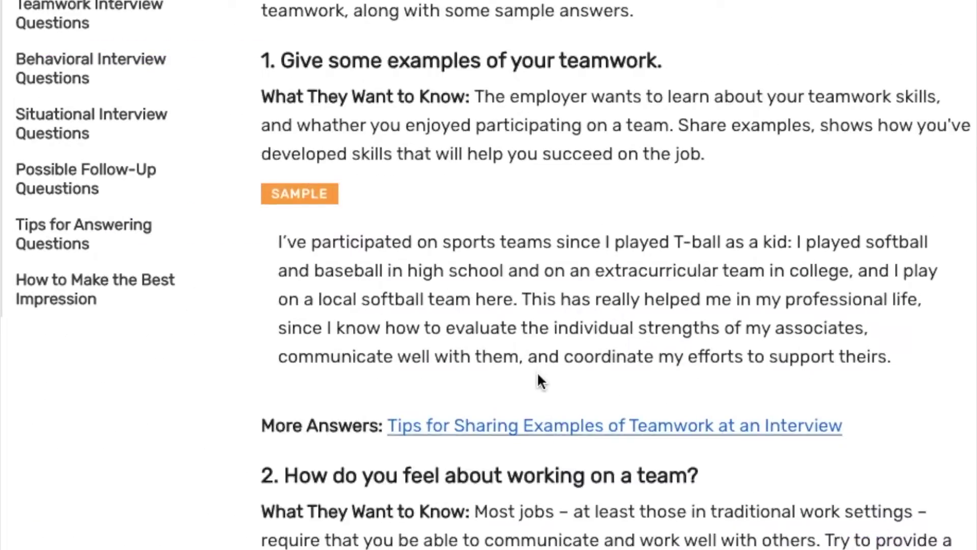
pyautogui.scroll(-4, 537, 371)
pyautogui.scroll(-15, 541, 373)
pyautogui.scroll(-20, 541, 372)
pyautogui.scroll(-15, 541, 373)
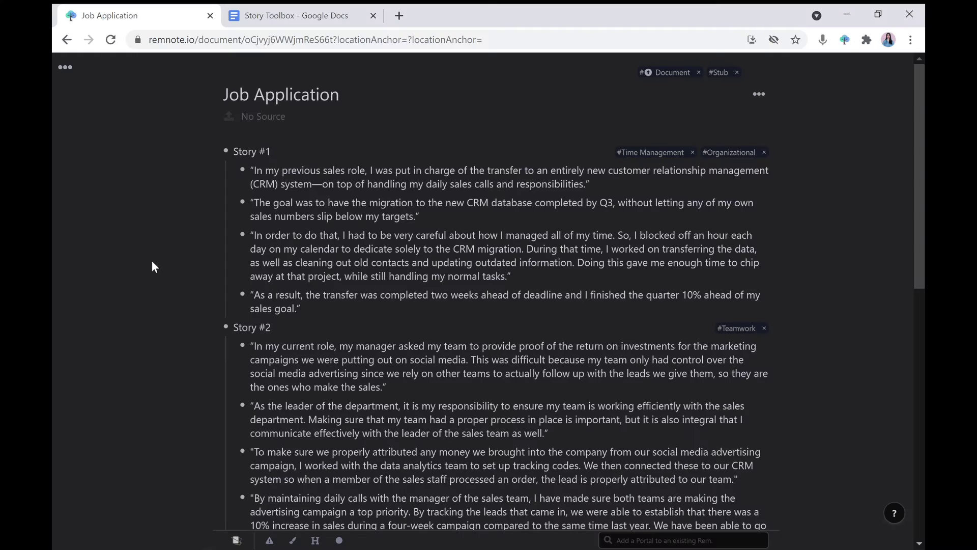
# Step: Filter the Job Application document by the Teamwork tag
pyautogui.click(764, 97)
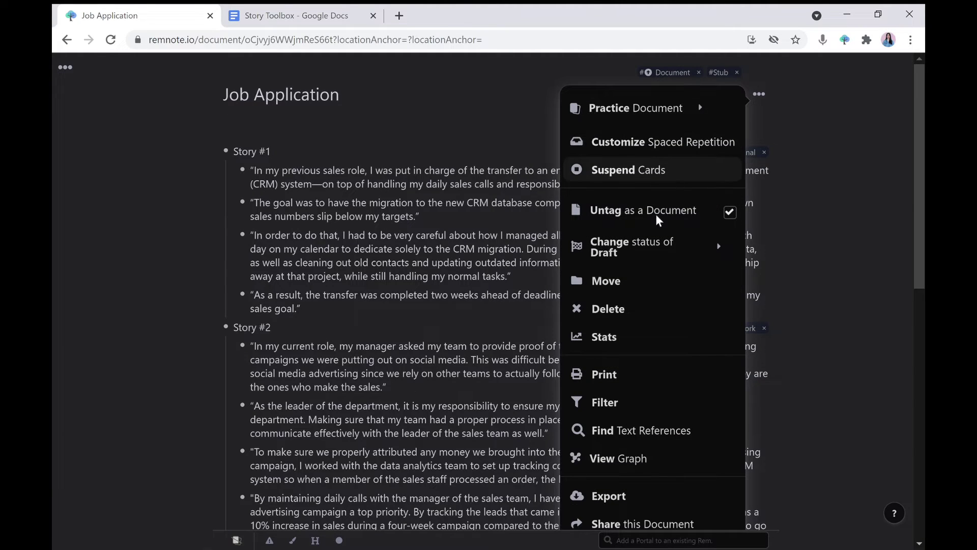
pyautogui.scroll(-1, 660, 297)
pyautogui.click(618, 351)
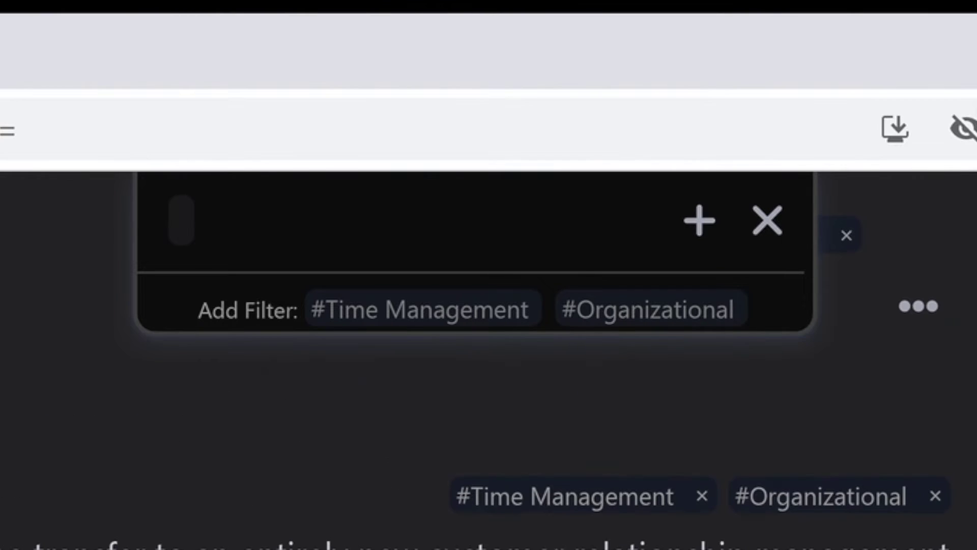
pyautogui.click(290, 358)
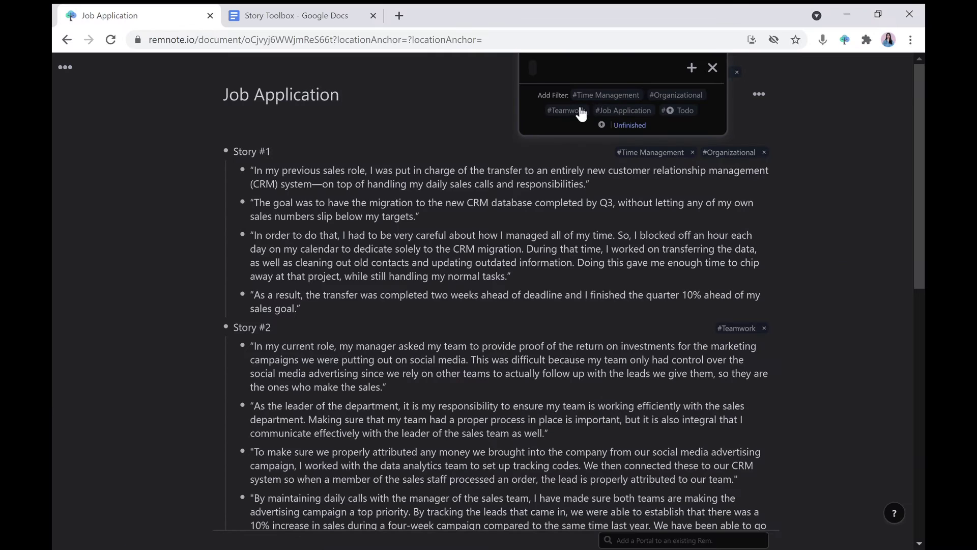
# Step: Expand Story #2 and Story #3 in the filtered results and remove the Teamwork filter
pyautogui.click(215, 163)
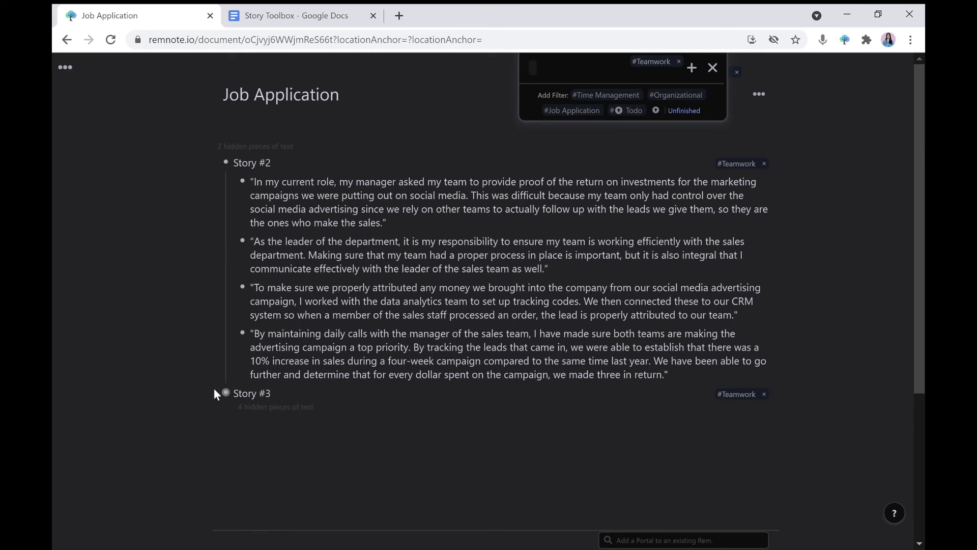
pyautogui.click(215, 393)
pyautogui.click(679, 62)
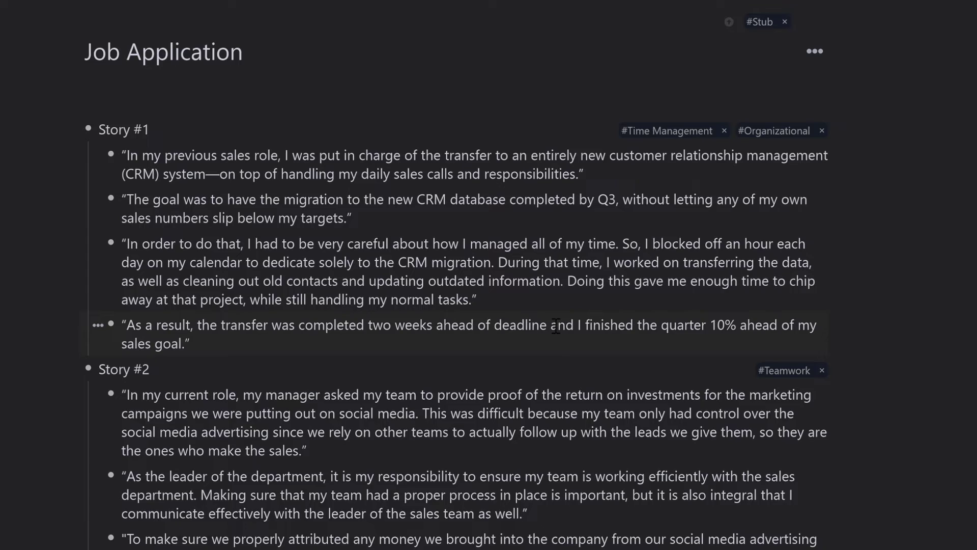
# Step: Prefix the four paragraphs of Story #1 with "S:", "T:", "A:" and "R:" in order
pyautogui.scroll(-8, 556, 326)
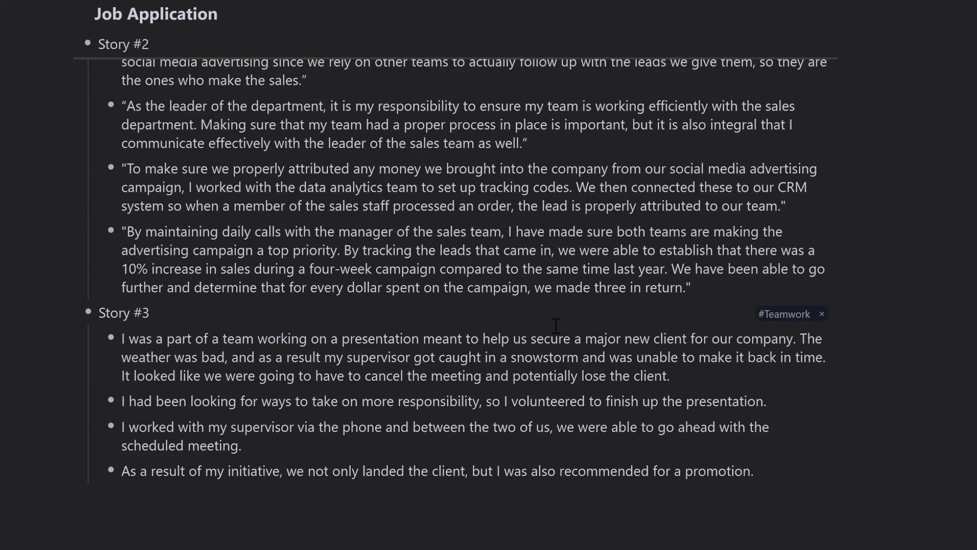
pyautogui.scroll(8, 556, 326)
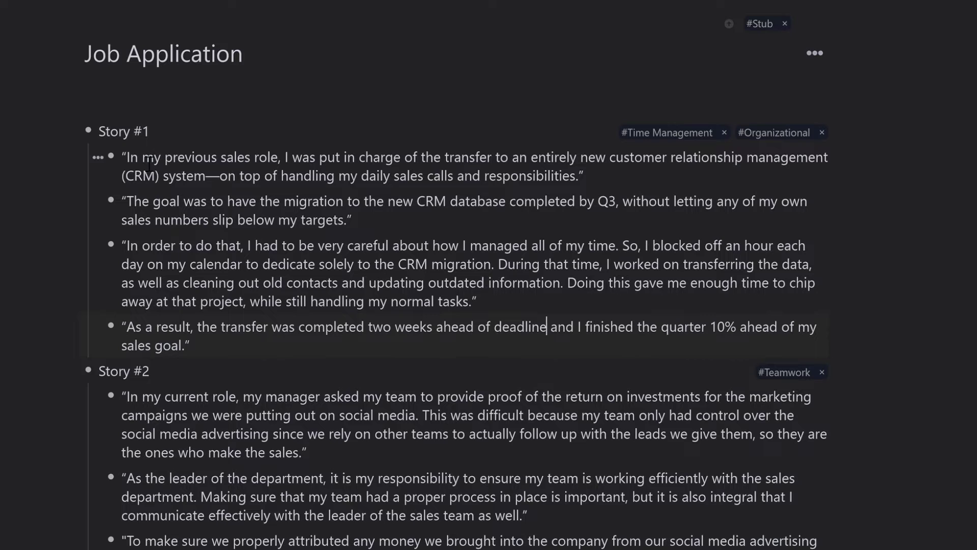
pyautogui.click(123, 162)
pyautogui.write('S:')
pyautogui.click(127, 207)
pyautogui.write('T: ')
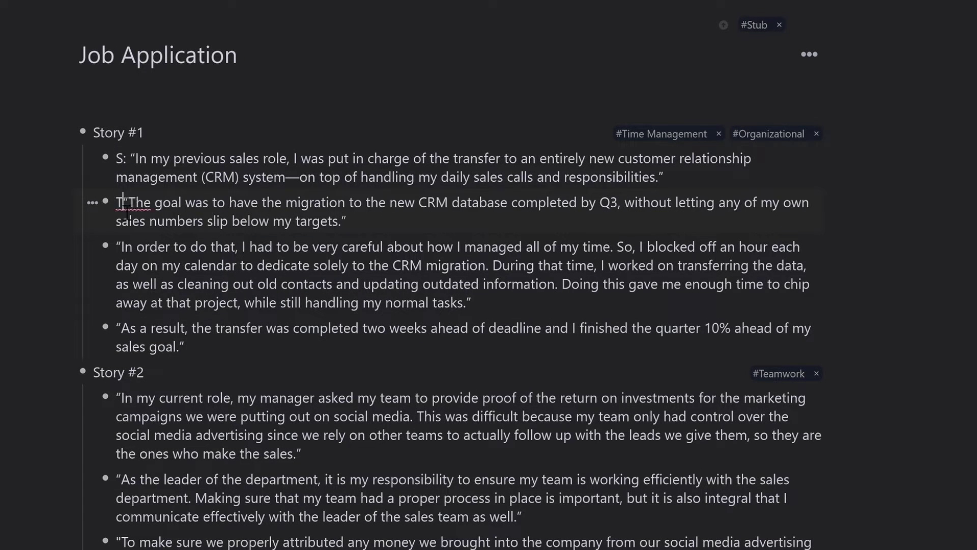
pyautogui.write('A:')
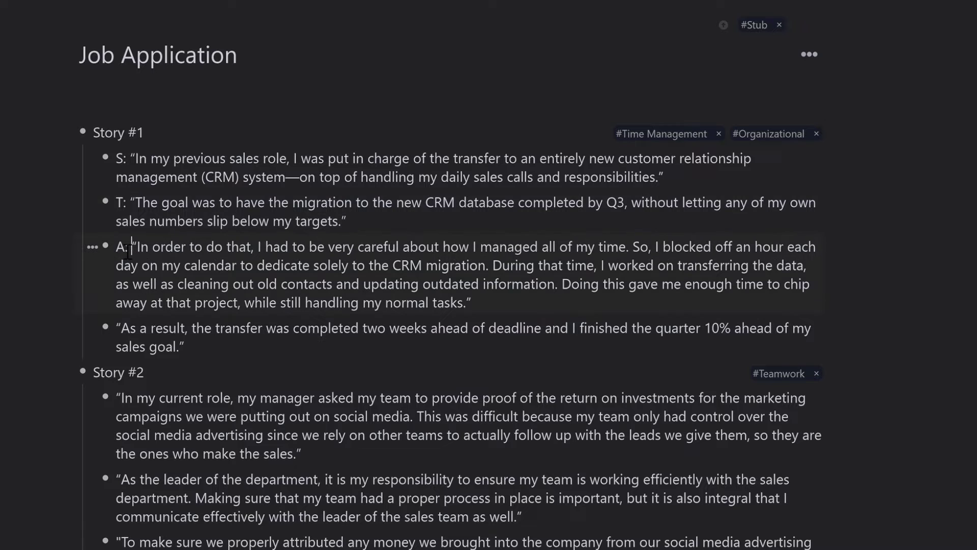
pyautogui.press('Left')
pyautogui.write('R:')
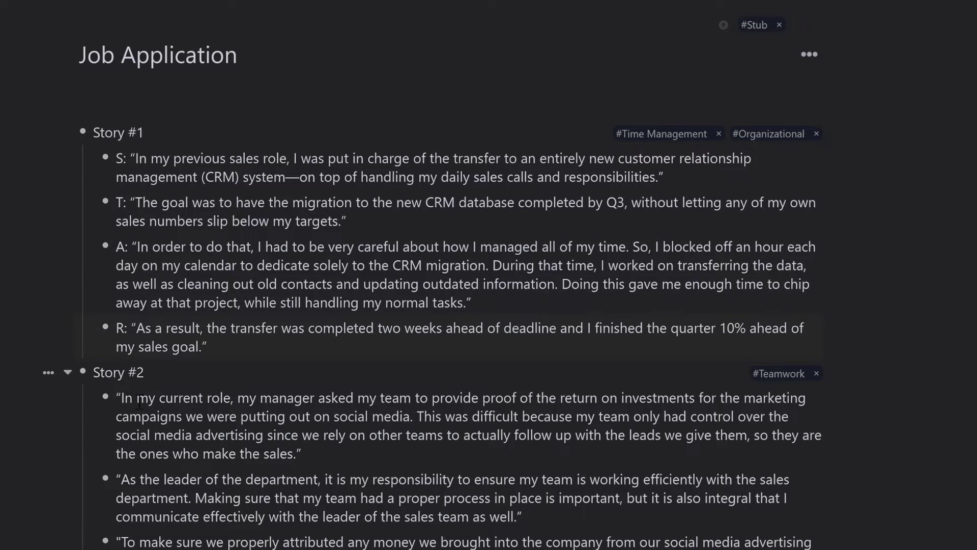
# Step: Prefix the four paragraphs of Story #2 with "S:", "T:", "A:" and "R:" in order
pyautogui.click(127, 403)
pyautogui.write('S:')
pyautogui.click(118, 483)
pyautogui.write('T: ')
pyautogui.write('A:')
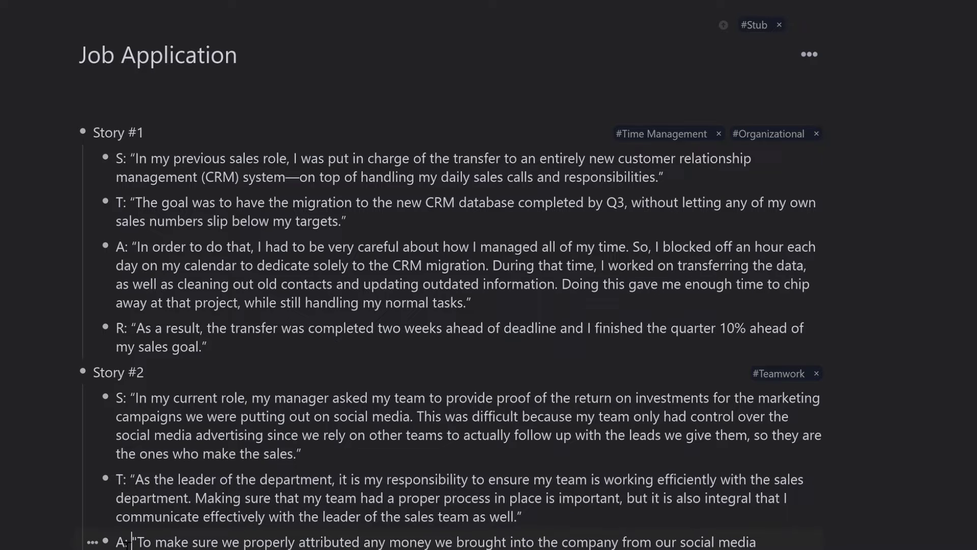
pyautogui.scroll(-6, 127, 481)
pyautogui.click(118, 408)
pyautogui.write('R: ')
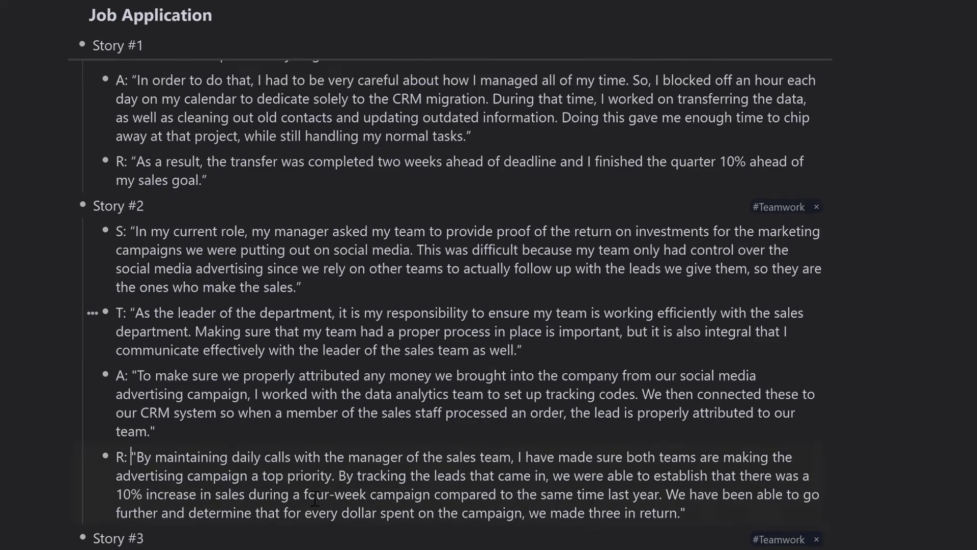
# Step: Prefix the four paragraphs of Story #3 with "S:", "T:", "A:" and "R:" in order
pyautogui.write('S: ')
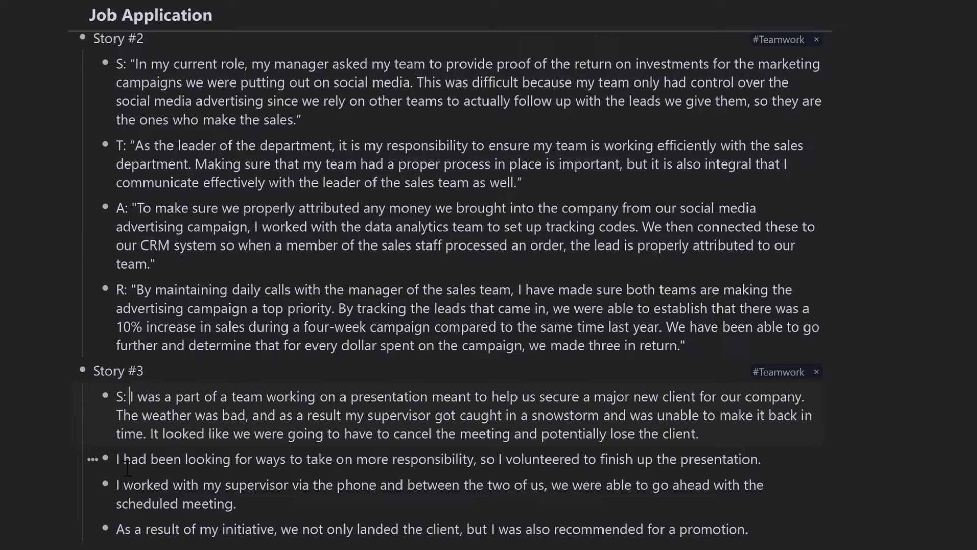
pyautogui.write('T:')
pyautogui.click(126, 490)
pyautogui.write('A:')
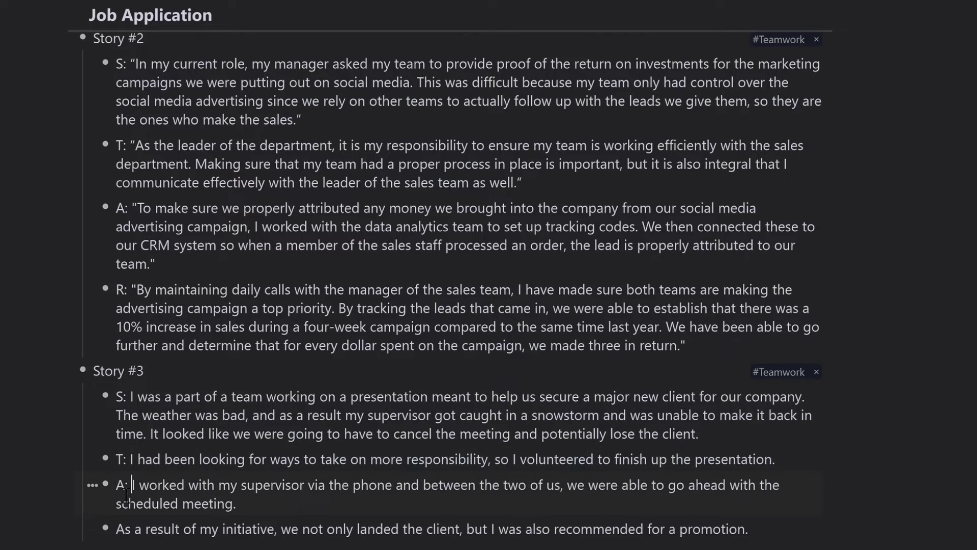
pyautogui.click(129, 541)
pyautogui.write('R:')
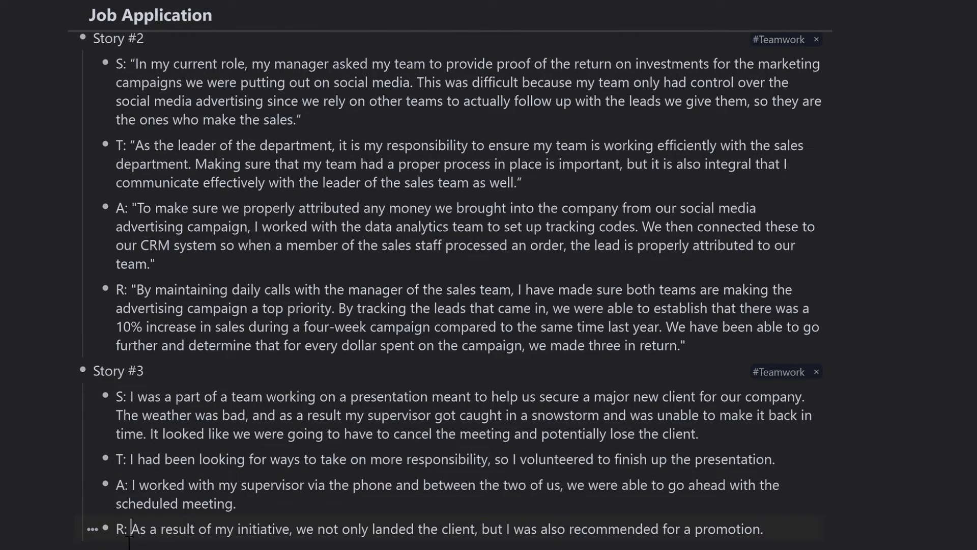
# Step: Name the bullet above Story #1 "Story Toolbox" and nest Story #1, Story #2 and Story #3 under it
pyautogui.scroll(5, 283, 491)
pyautogui.scroll(1, 321, 251)
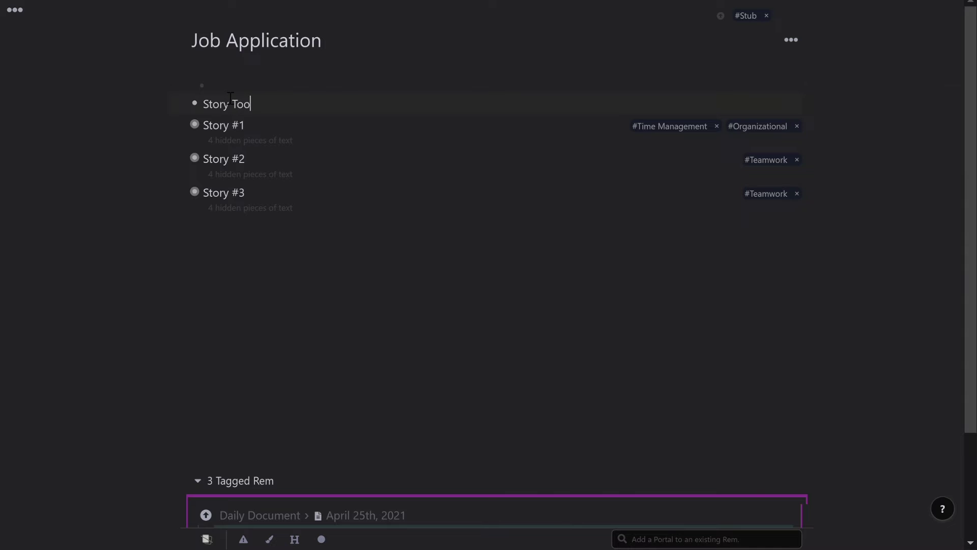
pyautogui.write('box')
pyautogui.moveTo(306, 225); pyautogui.dragTo(170, 121)
pyautogui.press('Tab')
# Step: Collapse Story Toolbox and add a top-level bullet below it reading "Possible Job Interview Questions"
pyautogui.click(331, 295)
pyautogui.press('Return')
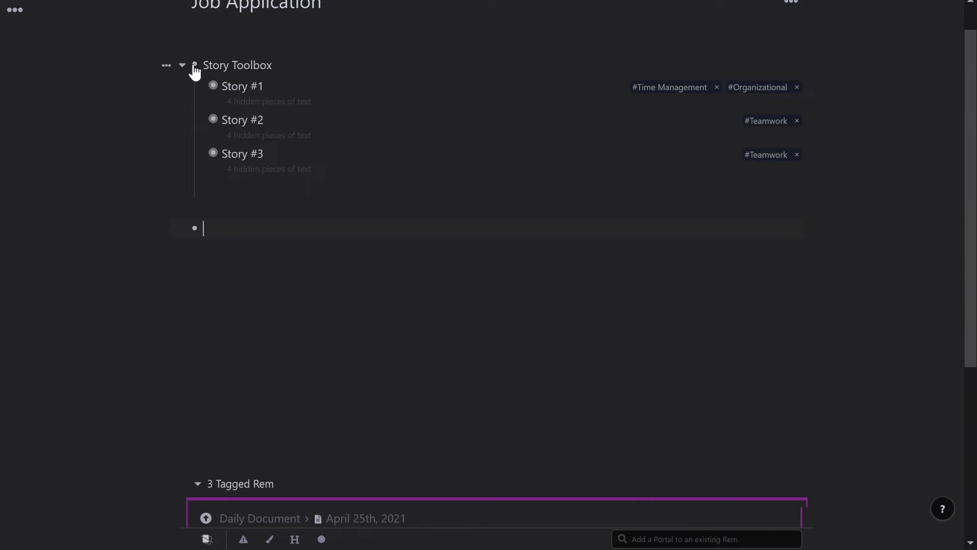
pyautogui.click(183, 65)
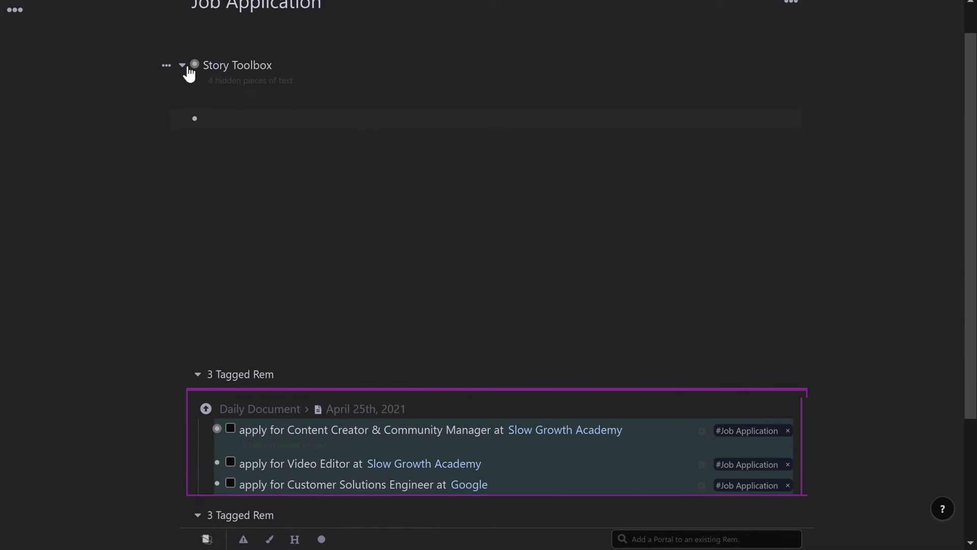
pyautogui.scroll(1, 275, 175)
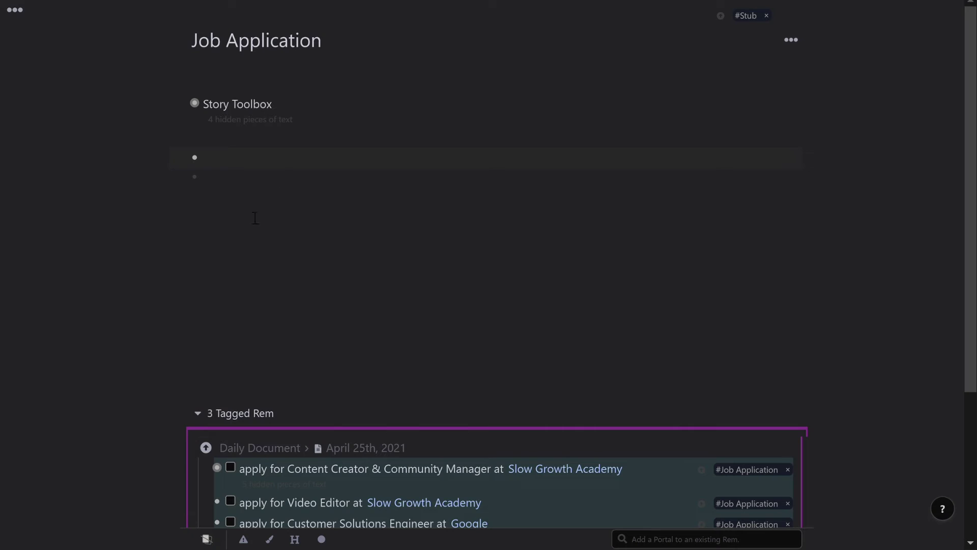
pyautogui.write('erview Questions')
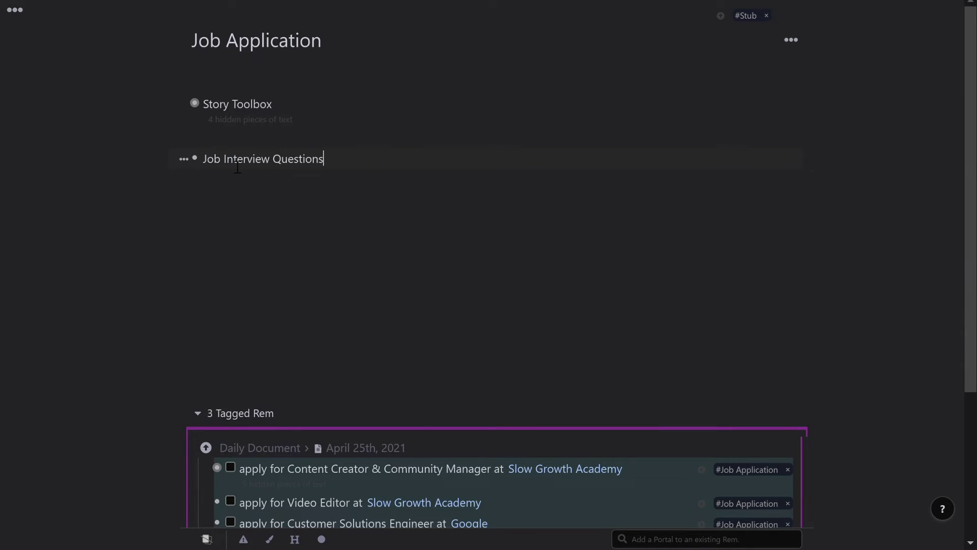
pyautogui.write('Po')
pyautogui.press('BackSpace')
pyautogui.press('BackSpace')
pyautogui.press('BackSpace')
pyautogui.write('Possible')
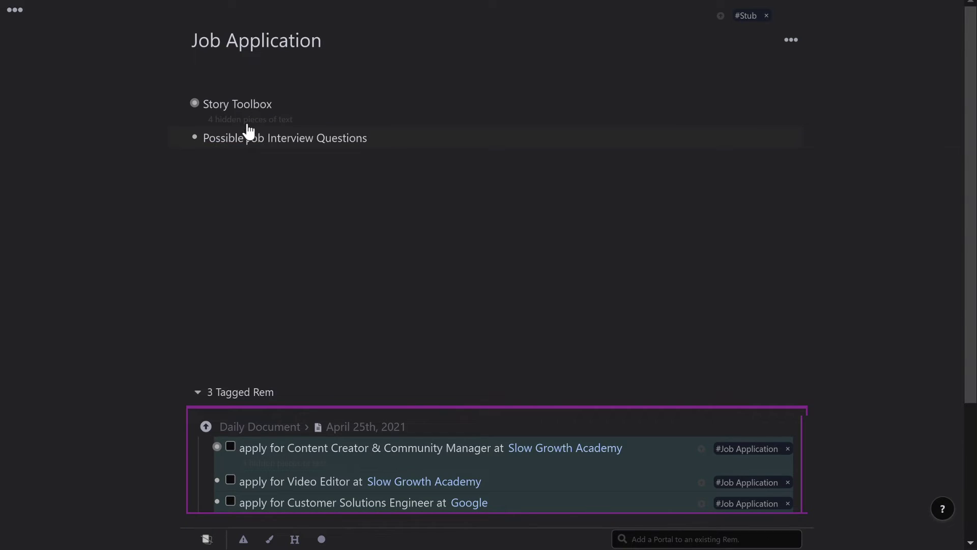
# Step: Copy all six questions from the Interview Questions document in Google Docs and paste them nested under Possible Job Interview Questions in RemNote
pyautogui.click(396, 143)
pyautogui.press('Return')
pyautogui.press('Tab')
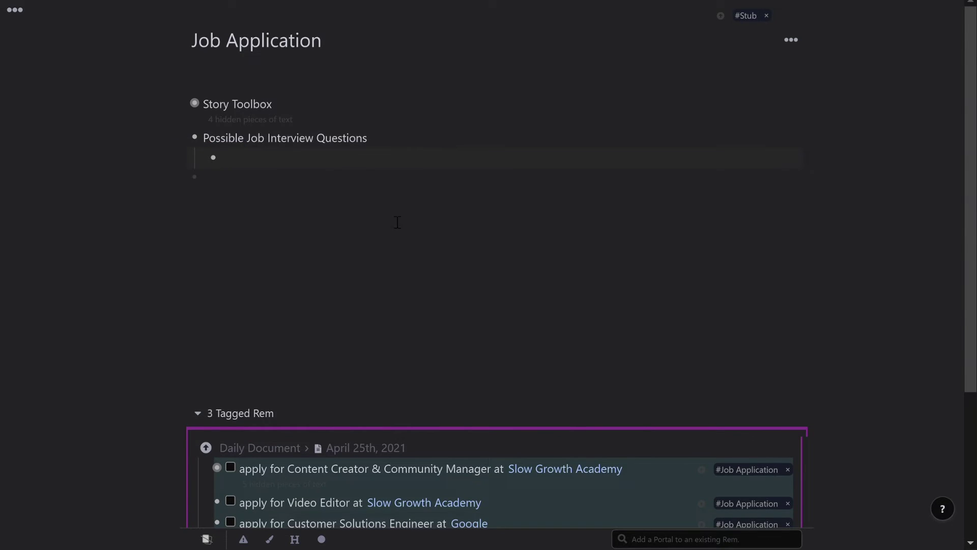
pyautogui.hotkey('alt', 'Tab')
pyautogui.moveTo(580, 329); pyautogui.dragTo(238, 180)
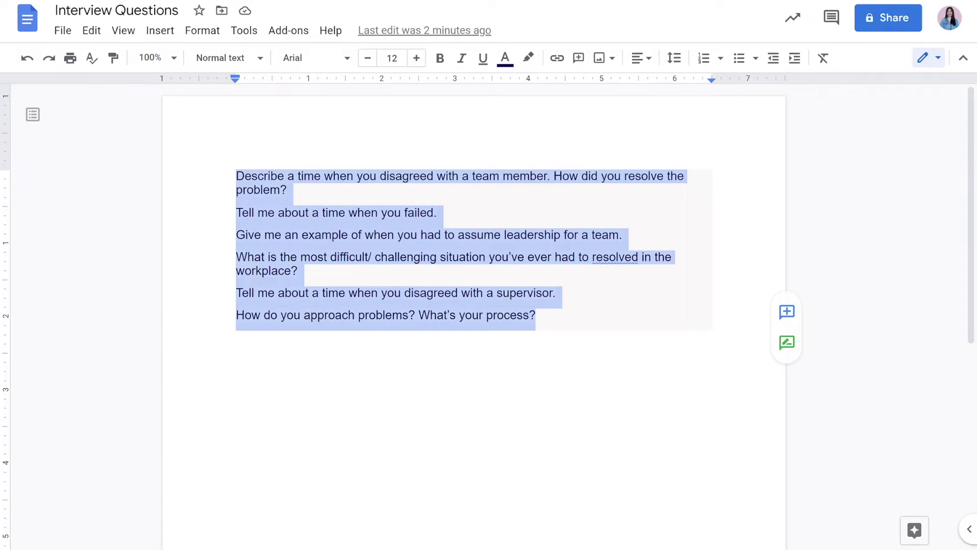
pyautogui.hotkey('ctrl', 'c')
pyautogui.hotkey('alt', 'Tab')
pyautogui.hotkey('ctrl', 'v')
# Step: Remove the bold formatting and the leading space from the first interview question
pyautogui.doubleClick(240, 161)
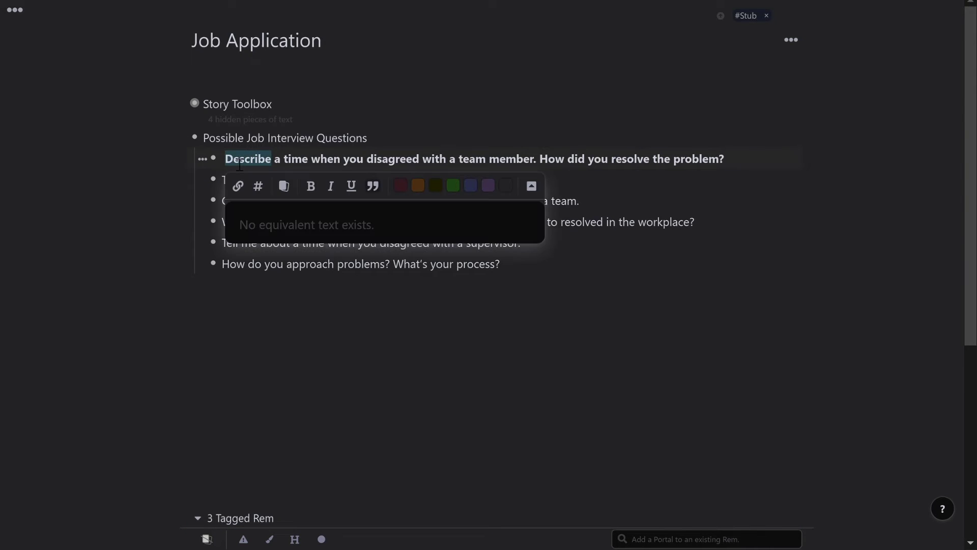
pyautogui.hotkey('ctrl', 'a')
pyautogui.hotkey('ctrl', 'b')
pyautogui.press('Left')
pyautogui.press('BackSpace')
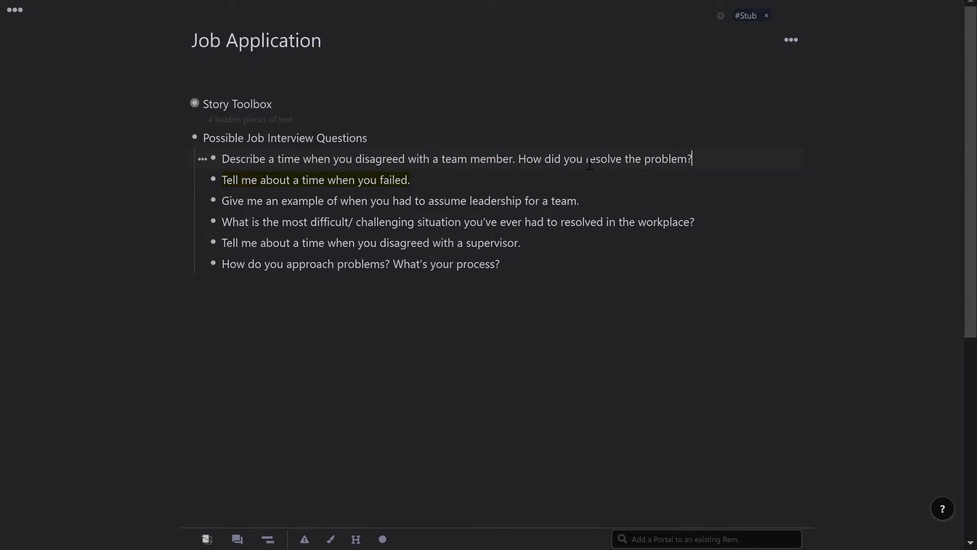
# Step: Append ":: conflict resolution, teamwork" to the question about disagreeing with a team member
pyautogui.write('::')
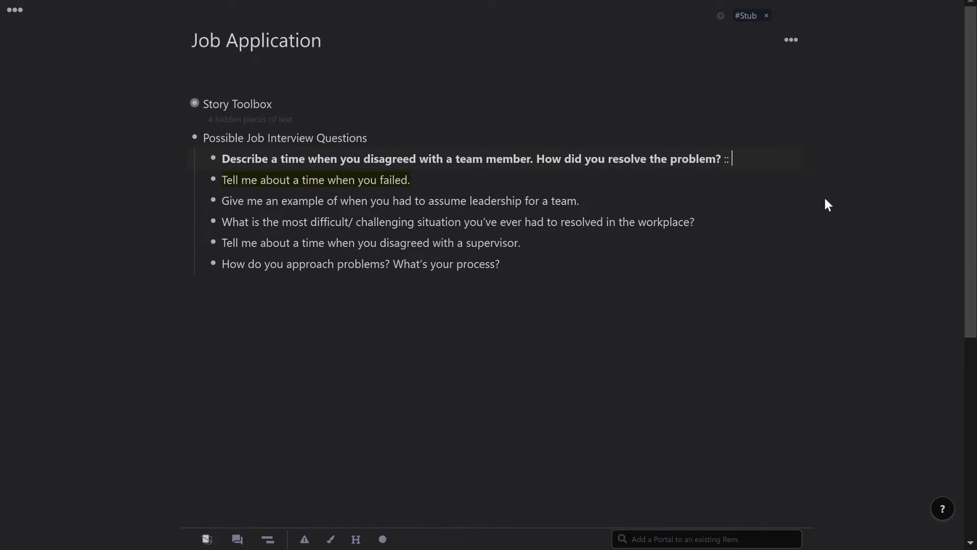
pyautogui.write('conflict resolution')
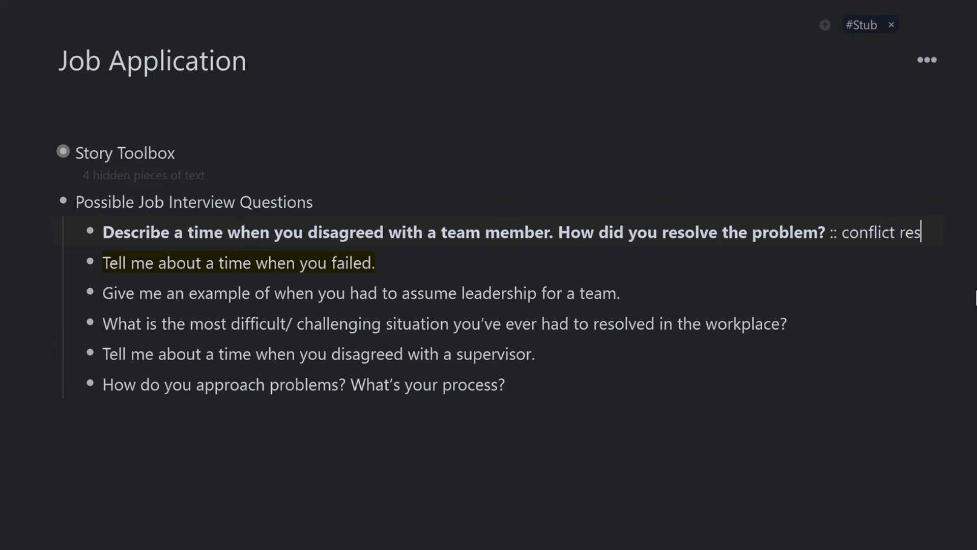
pyautogui.click(498, 294)
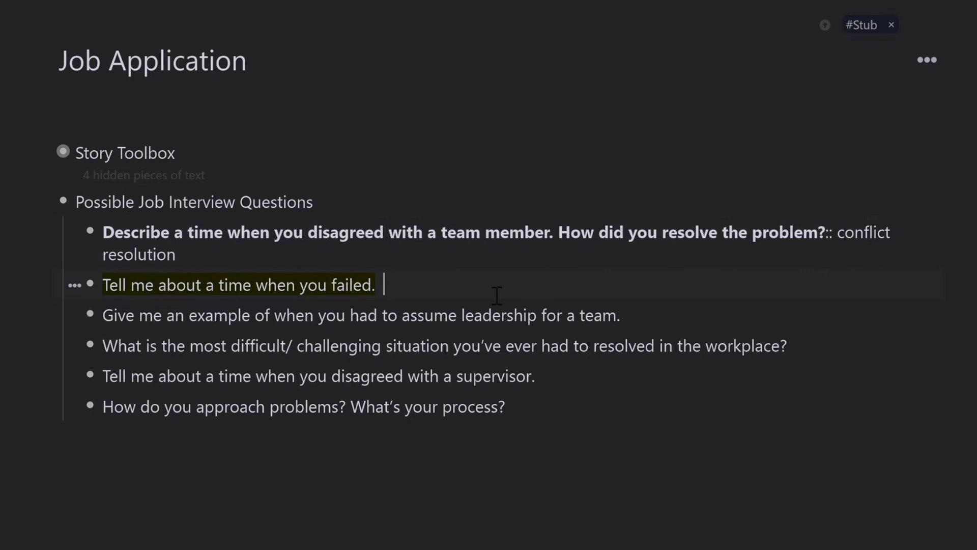
pyautogui.click(292, 263)
pyautogui.write(', t')
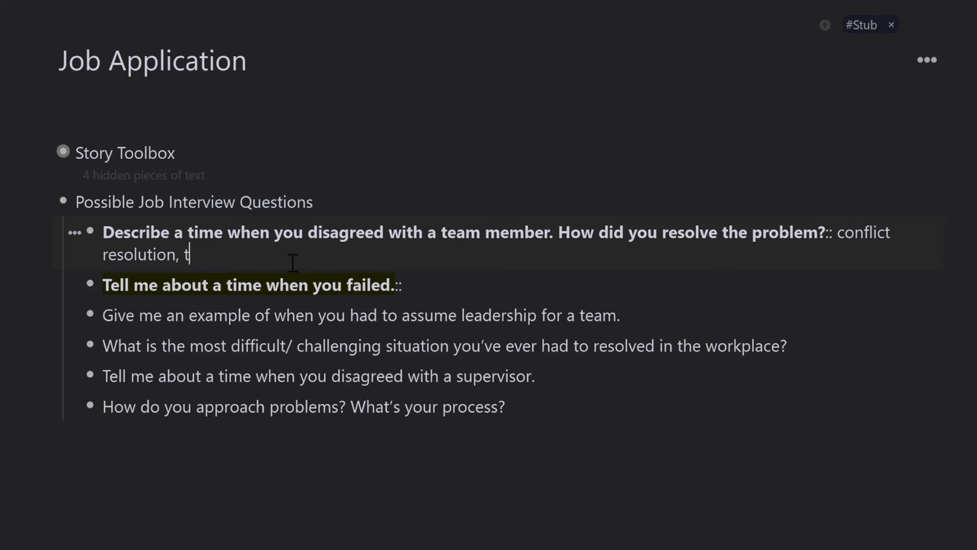
pyautogui.write('eamwork')
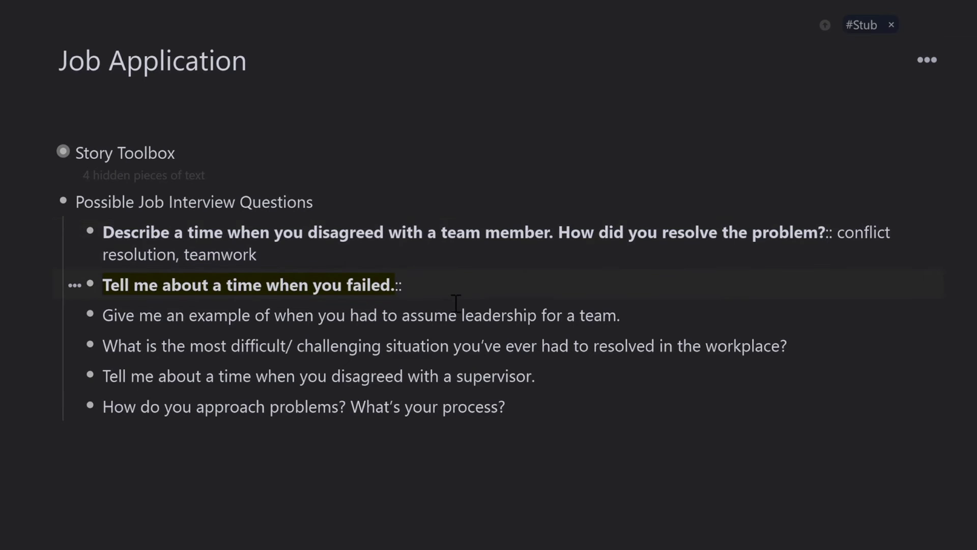
# Step: Enter "resilience" as the answer for the failure question and append ":: leadership, teamwork" to the question about assuming leadership
pyautogui.click(456, 301)
pyautogui.write('resilience')
pyautogui.click(707, 331)
pyautogui.write(':: ')
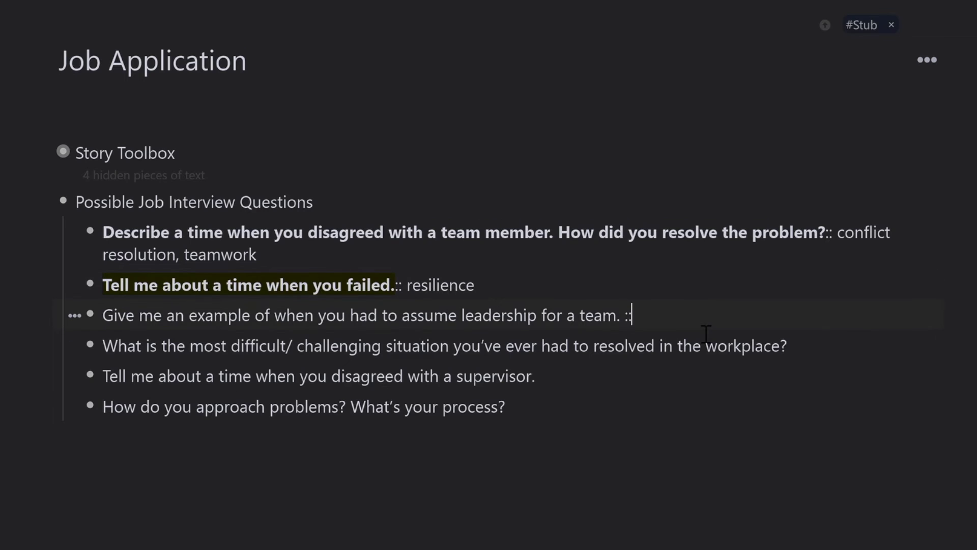
pyautogui.write('leadership, teamwork')
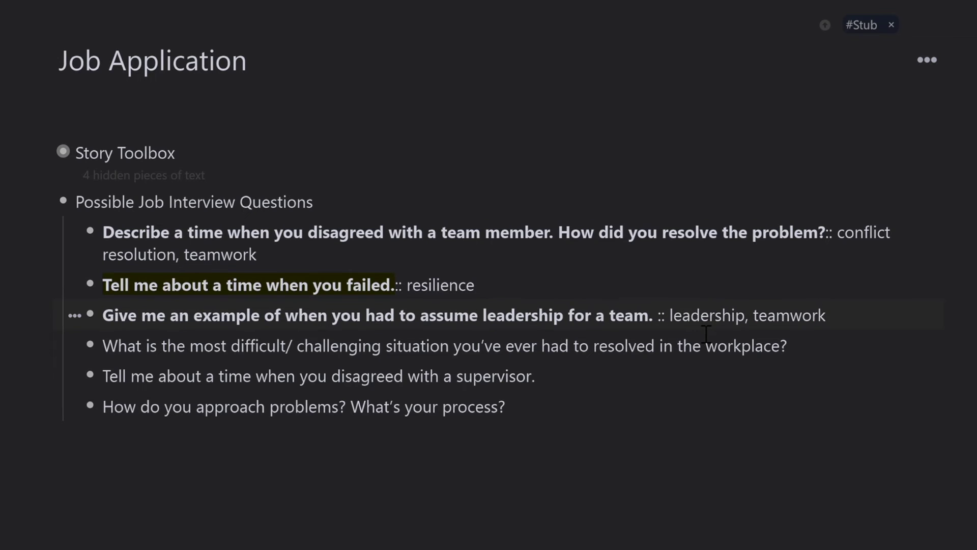
# Step: Append ":: resilience" to the challenging situation question and ":: conflict resolution, teamwork" to the question about disagreeing with a supervisor
pyautogui.click(836, 360)
pyautogui.write(':')
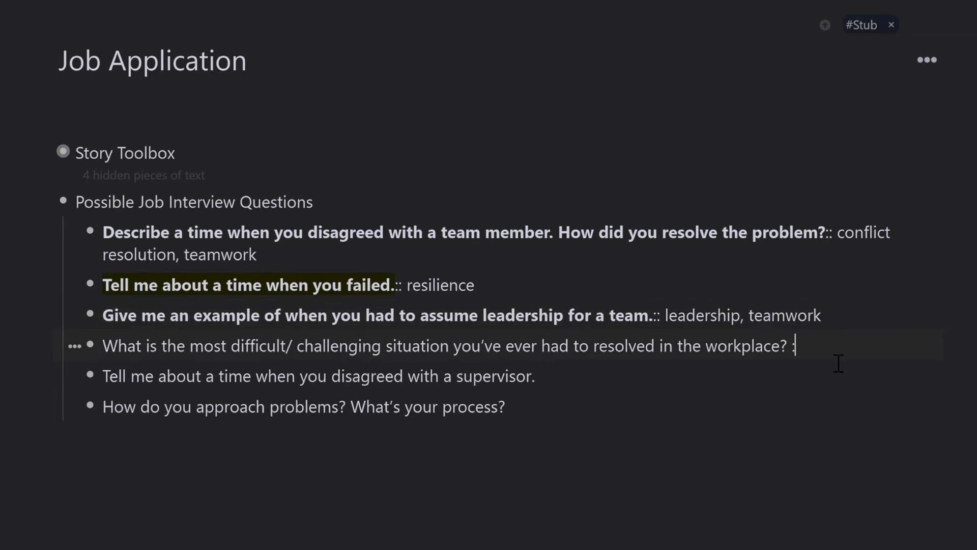
pyautogui.write(': resilience')
pyautogui.click(596, 391)
pyautogui.write('supervisor.::')
pyautogui.write(' co')
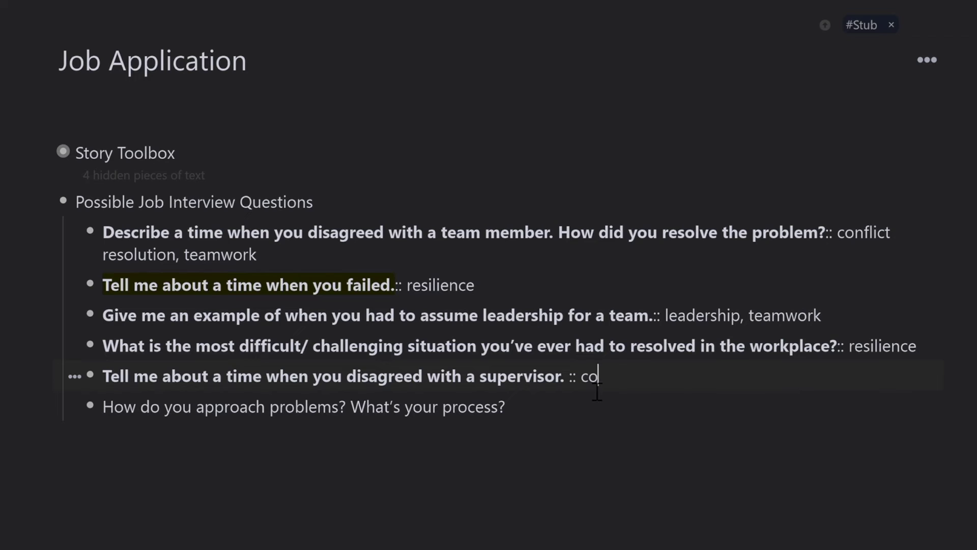
pyautogui.write('nflict resolution, teamwork')
# Step: Append ":: problem-solving" to the question about approaching problems
pyautogui.click(547, 408)
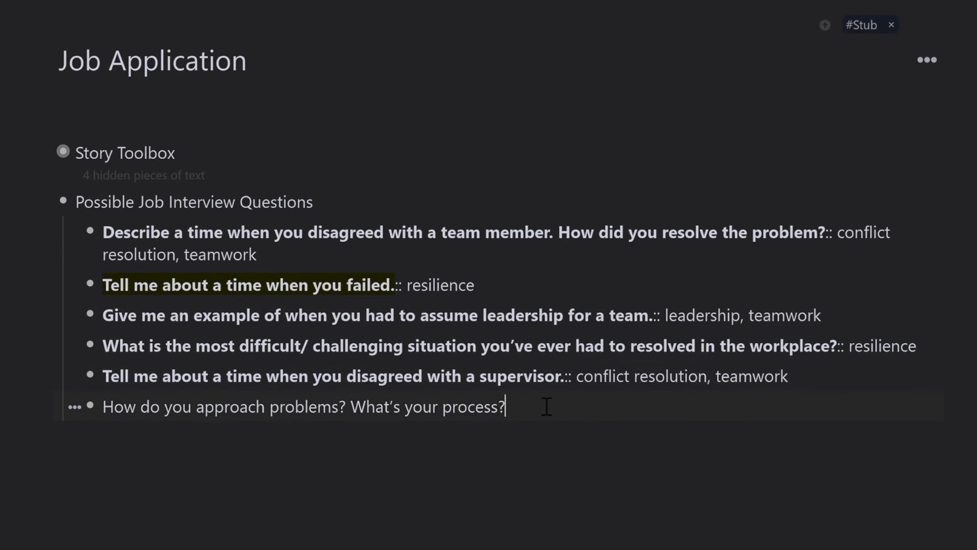
pyautogui.write(':: problem-')
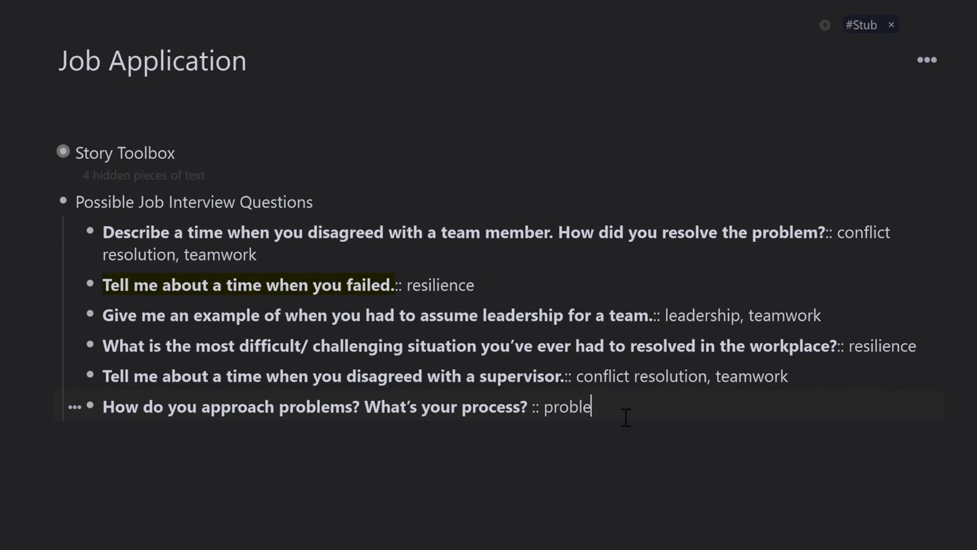
pyautogui.write('solving')
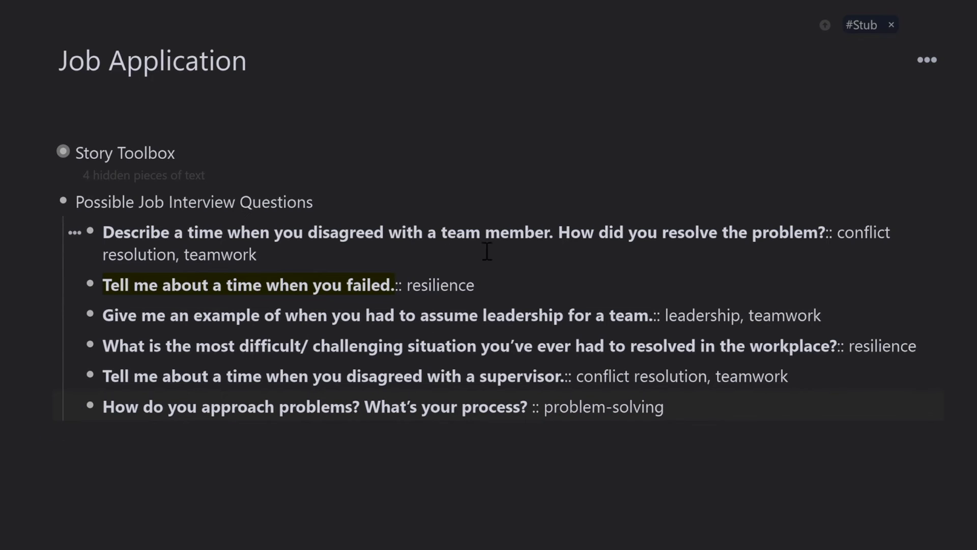
# Step: Set the Rem type of the entries under Possible Job Interview Questions to Question
pyautogui.click(313, 525)
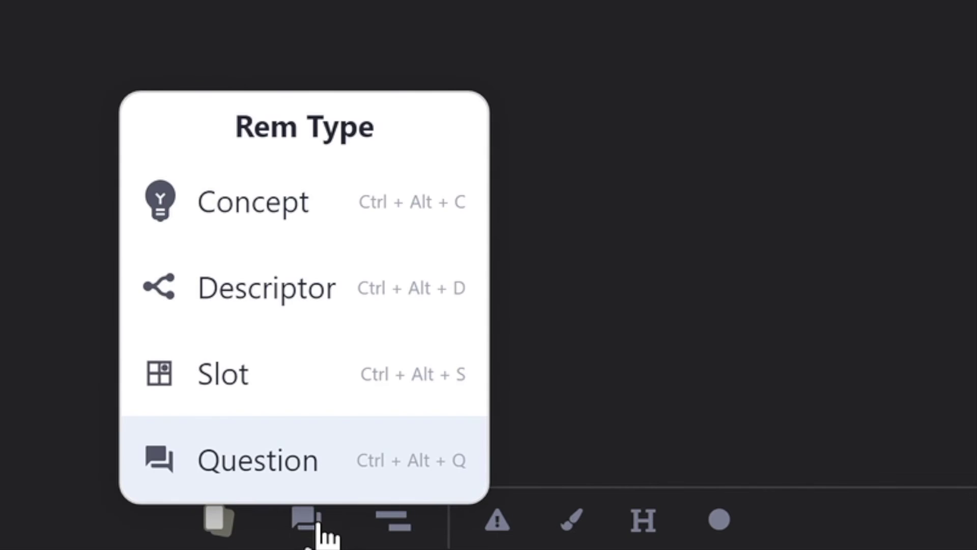
pyautogui.click(305, 484)
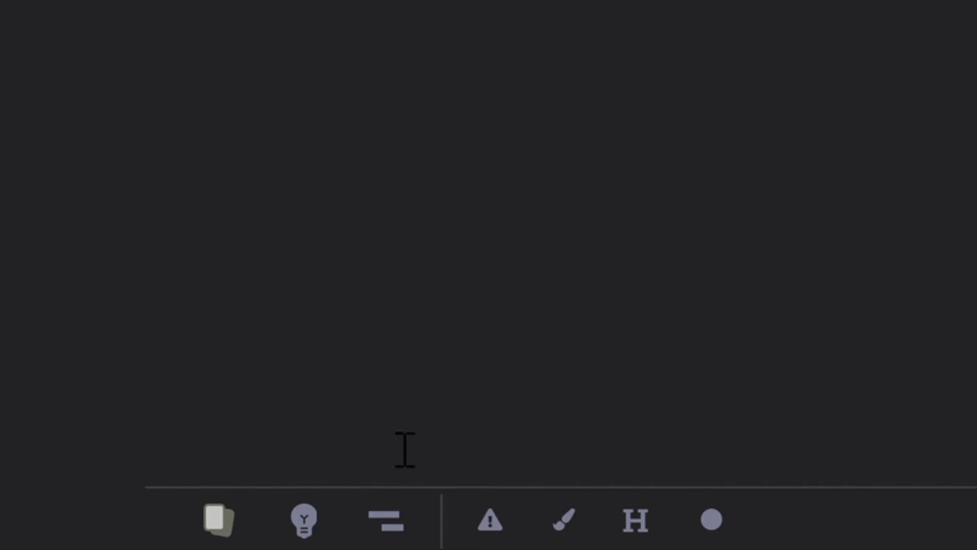
pyautogui.click(307, 517)
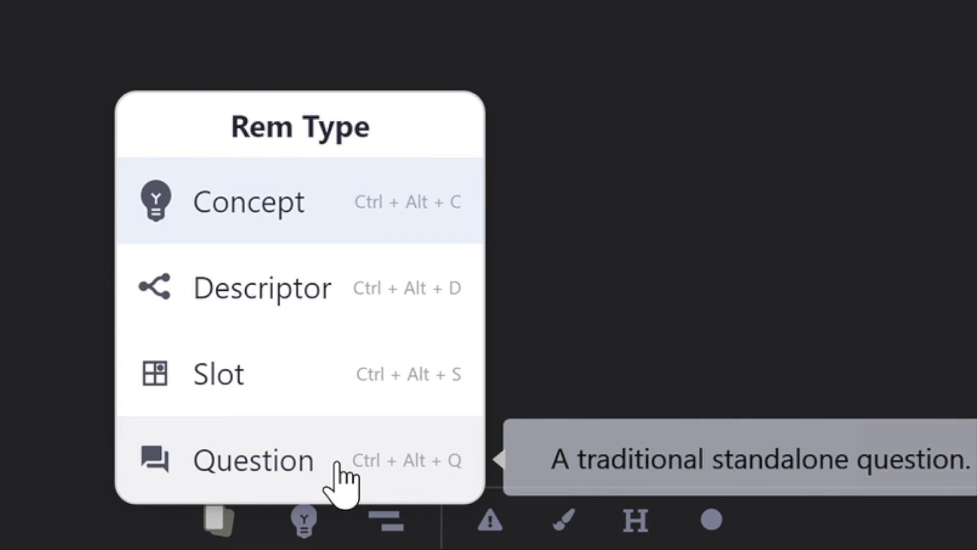
pyautogui.click(369, 459)
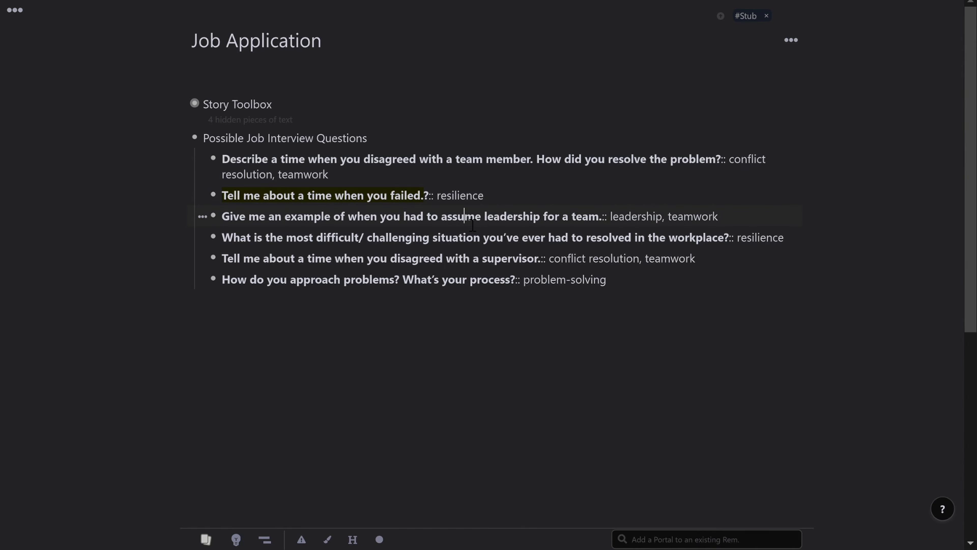
pyautogui.click(423, 259)
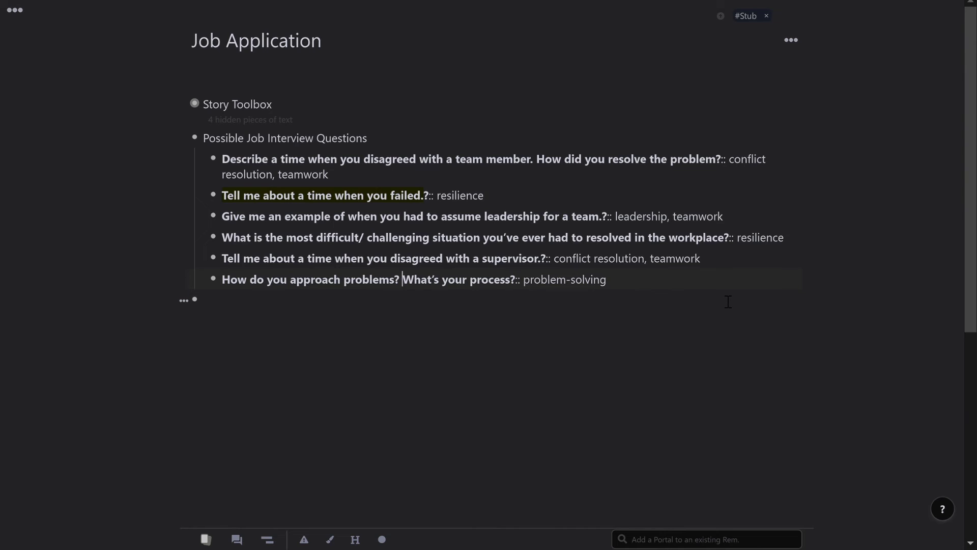
pyautogui.click(167, 139)
pyautogui.press('Escape')
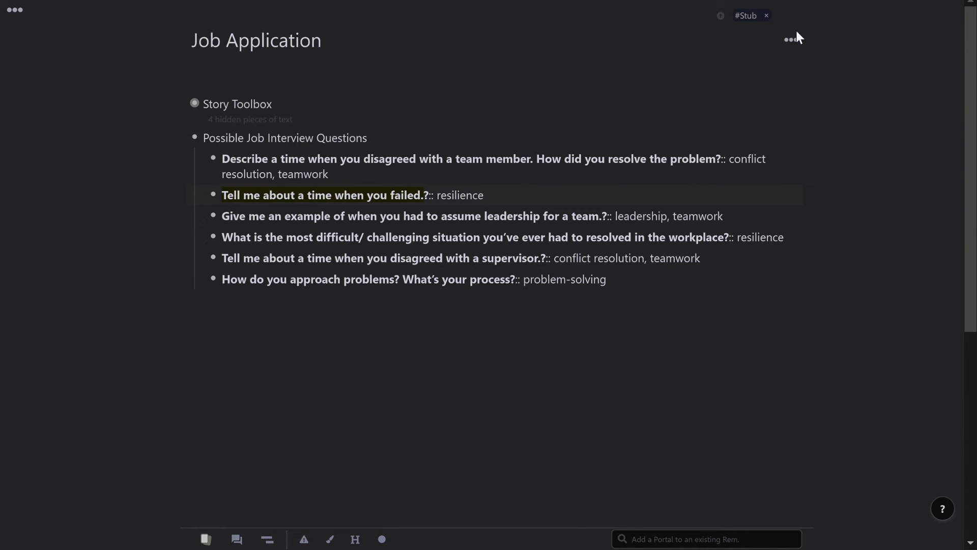
# Step: Start practicing the Job Application document, reveal the answer to the failure question and rate the card for repetition in 24 hours
pyautogui.click(791, 40)
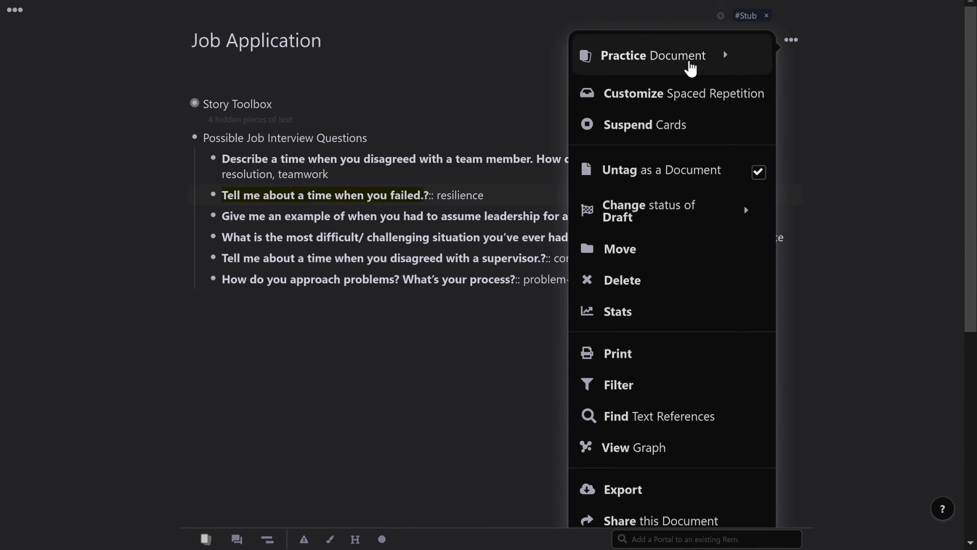
pyautogui.click(678, 65)
pyautogui.click(544, 57)
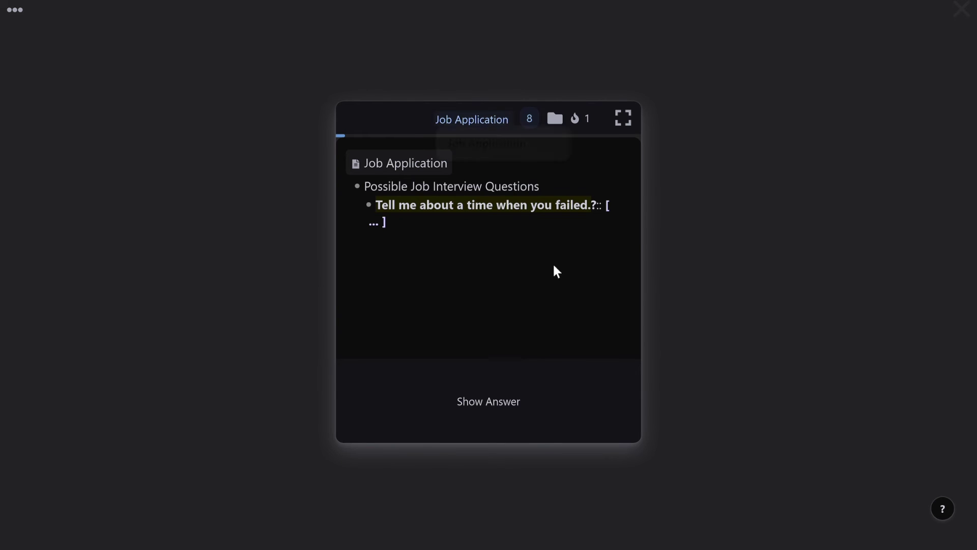
pyautogui.click(531, 439)
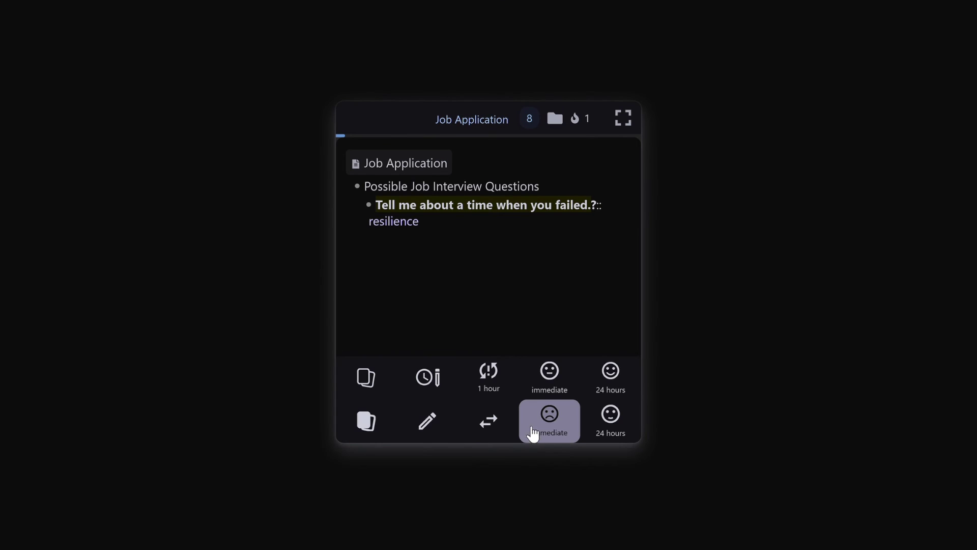
pyautogui.click(583, 386)
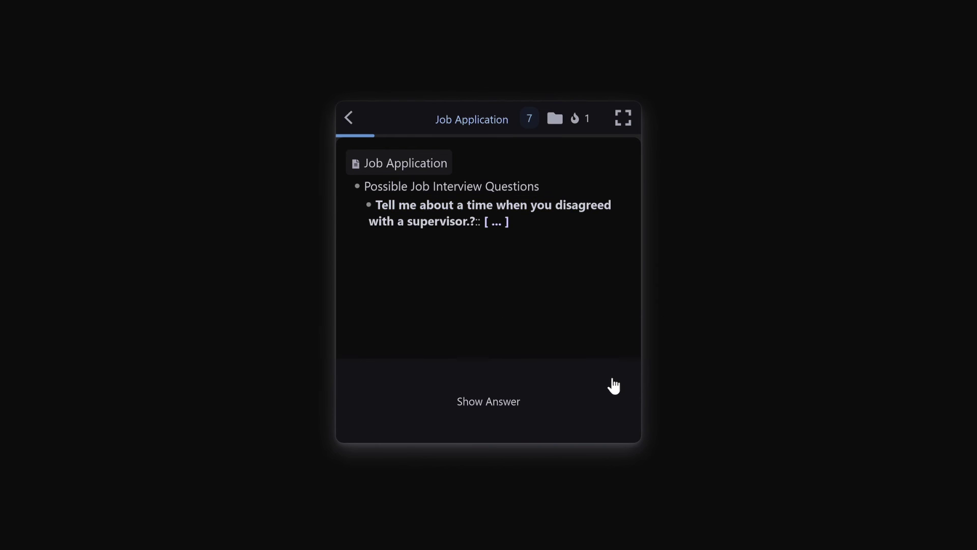
# Step: Reveal the answers of the next four flashcards in the practice queue and rate each for repetition in 24 hours
pyautogui.click(584, 412)
pyautogui.click(587, 407)
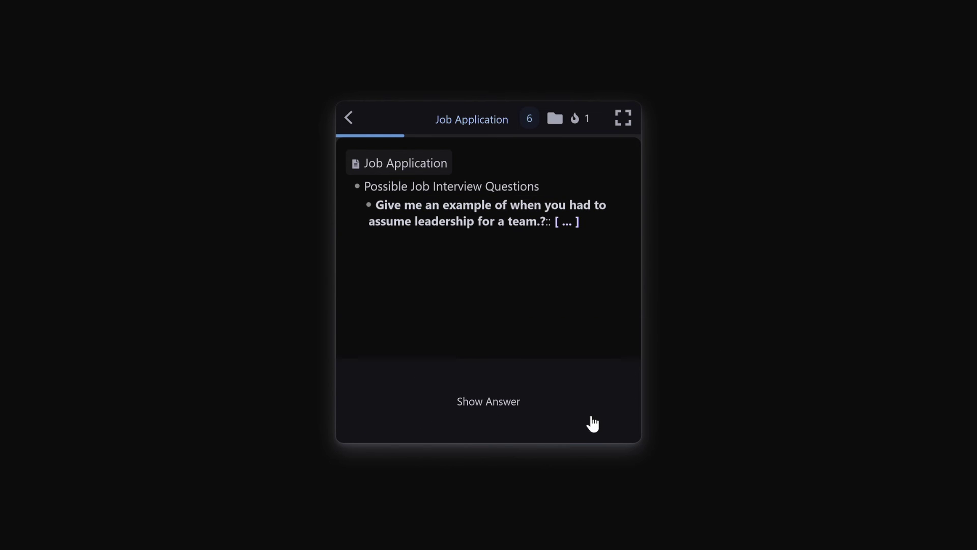
pyautogui.click(592, 423)
pyautogui.click(620, 393)
pyautogui.click(588, 415)
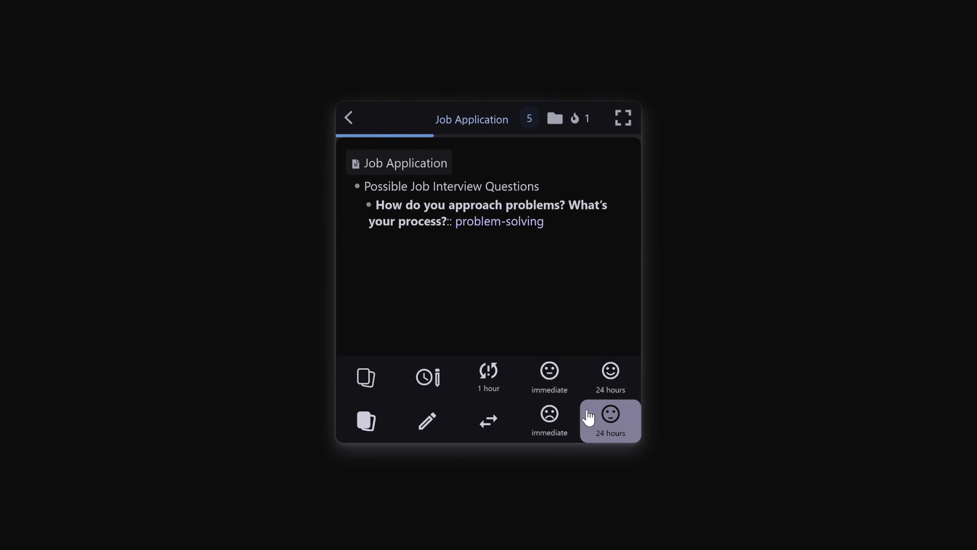
pyautogui.click(629, 392)
pyautogui.click(561, 421)
pyautogui.click(617, 395)
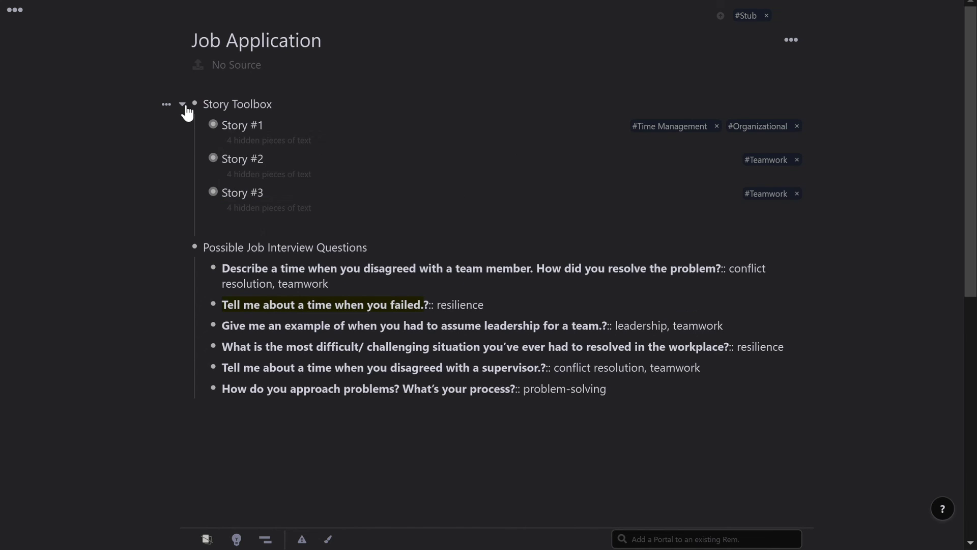
# Step: Make the Story Toolbox and Possible Job Interview Questions titles bold
pyautogui.tripleClick(244, 105)
pyautogui.click(290, 134)
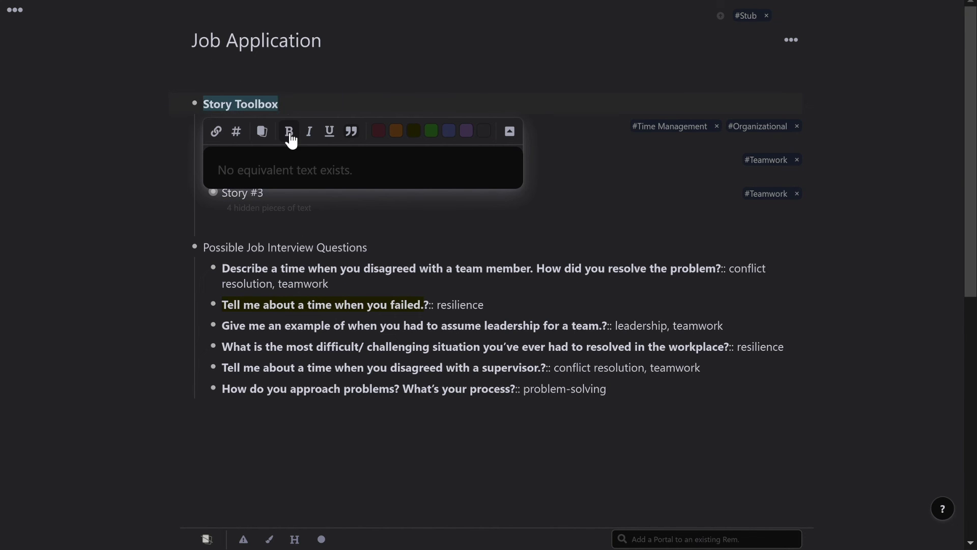
pyautogui.tripleClick(300, 249)
pyautogui.click(288, 275)
pyautogui.tripleClick(245, 105)
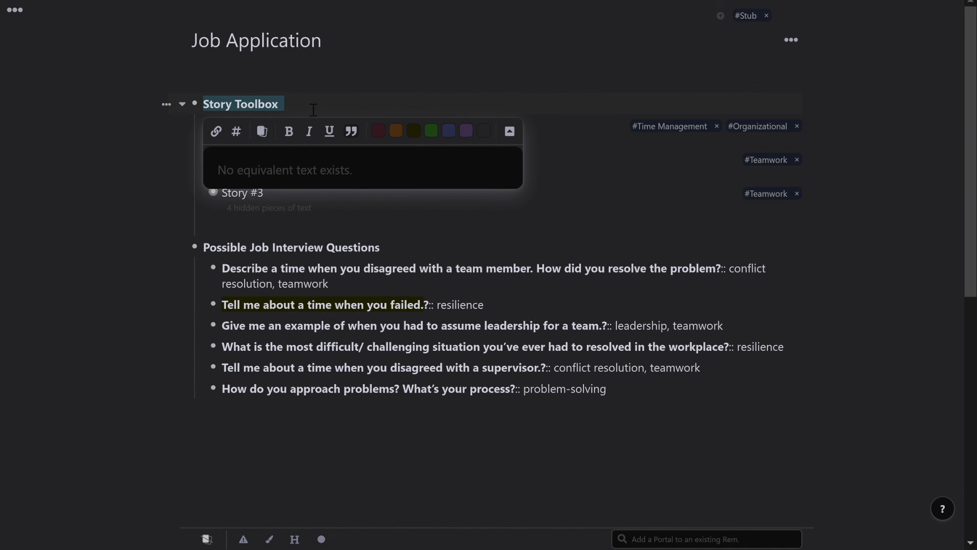
pyautogui.click(343, 207)
# Step: Format the Story Toolbox and Possible Job Interview Questions titles as headings
pyautogui.tripleClick(245, 105)
pyautogui.click(295, 539)
pyautogui.click(253, 505)
pyautogui.click(357, 248)
pyautogui.click(296, 539)
pyautogui.click(253, 505)
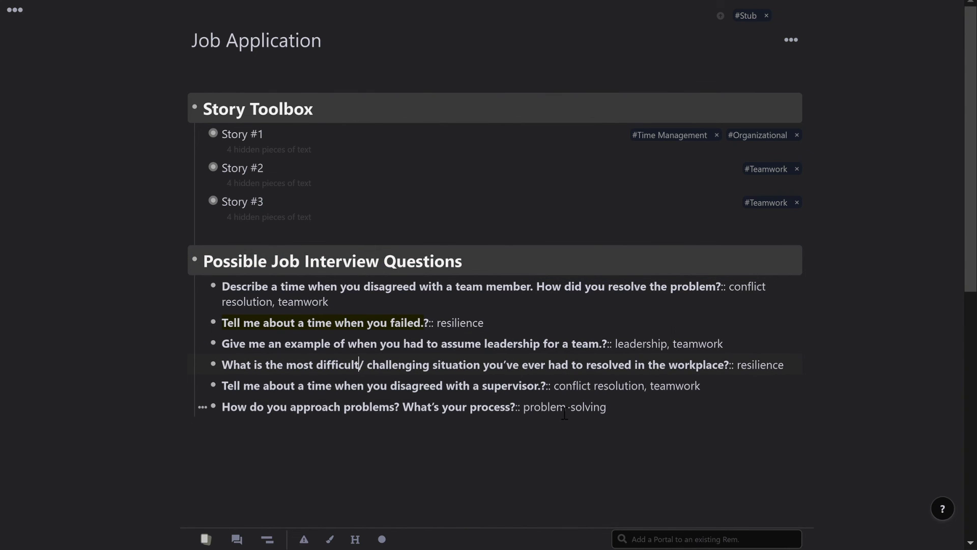
pyautogui.scroll(-10, 565, 448)
pyautogui.scroll(10, 568, 462)
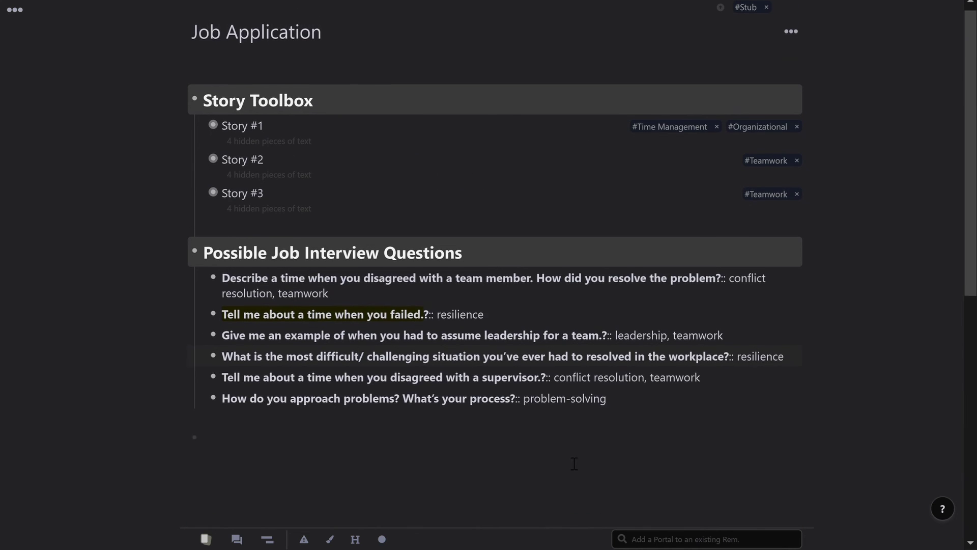